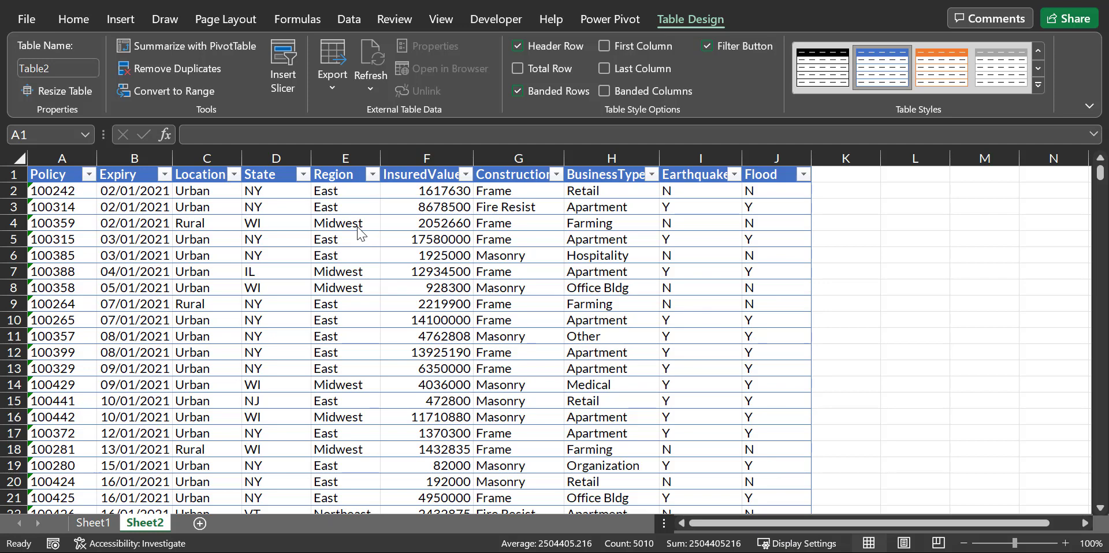
Insert a PivotTable based on Table2, placed on a new worksheet.
key("ctrl+a")
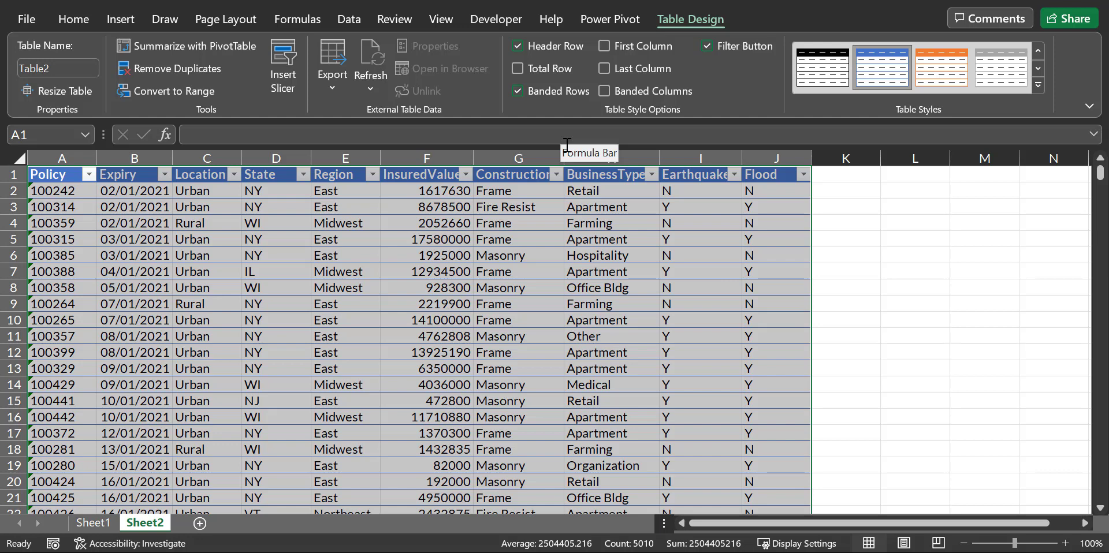
left_click(433, 303)
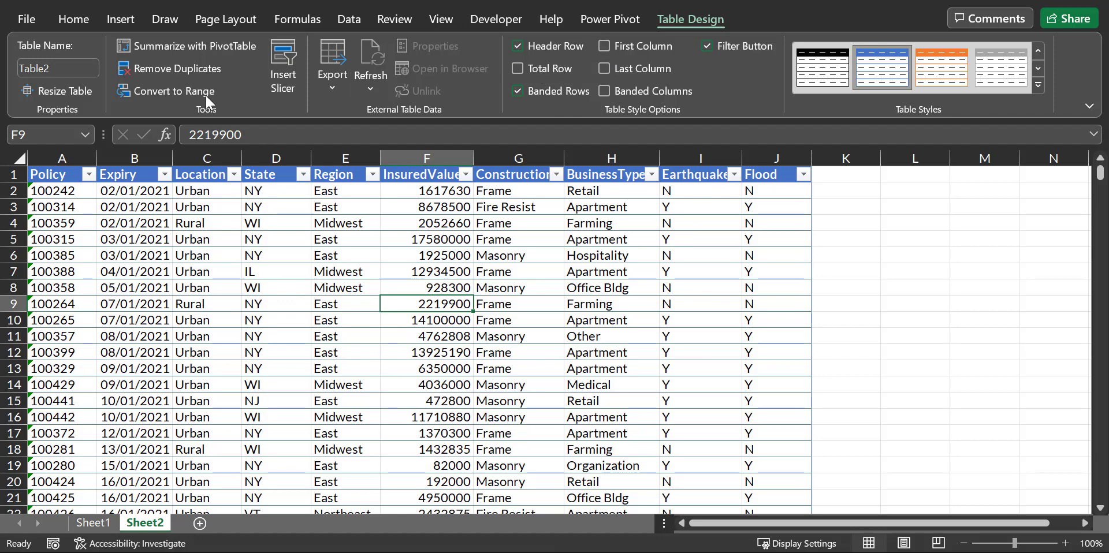
left_click(199, 67)
left_click(122, 20)
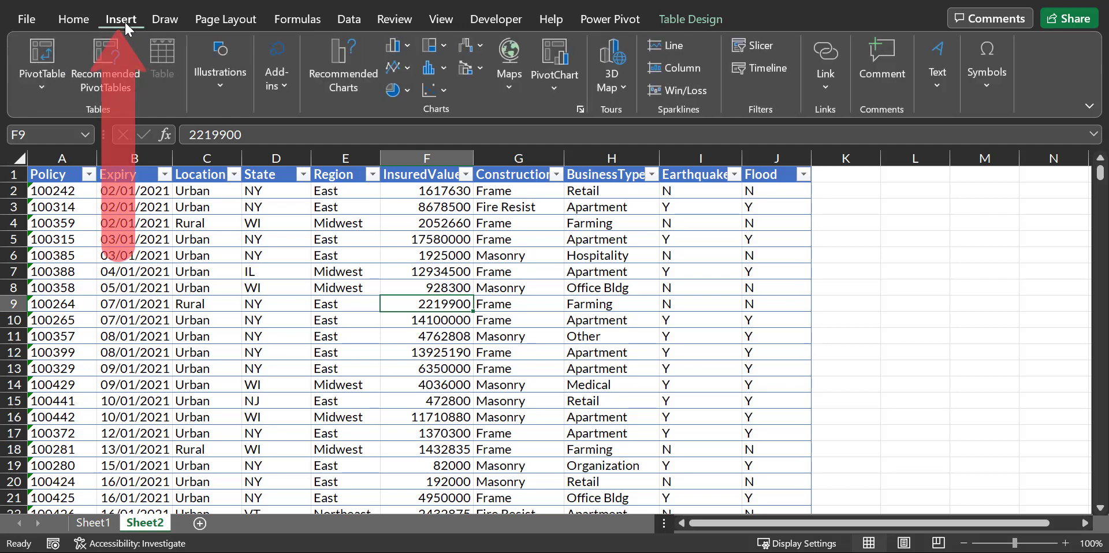
left_click(50, 59)
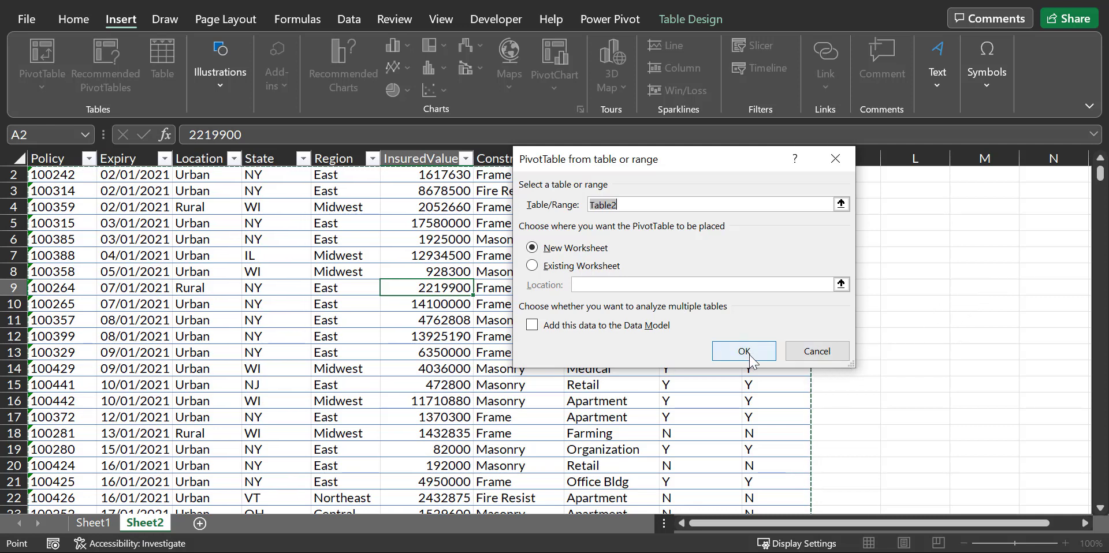
left_click(557, 248)
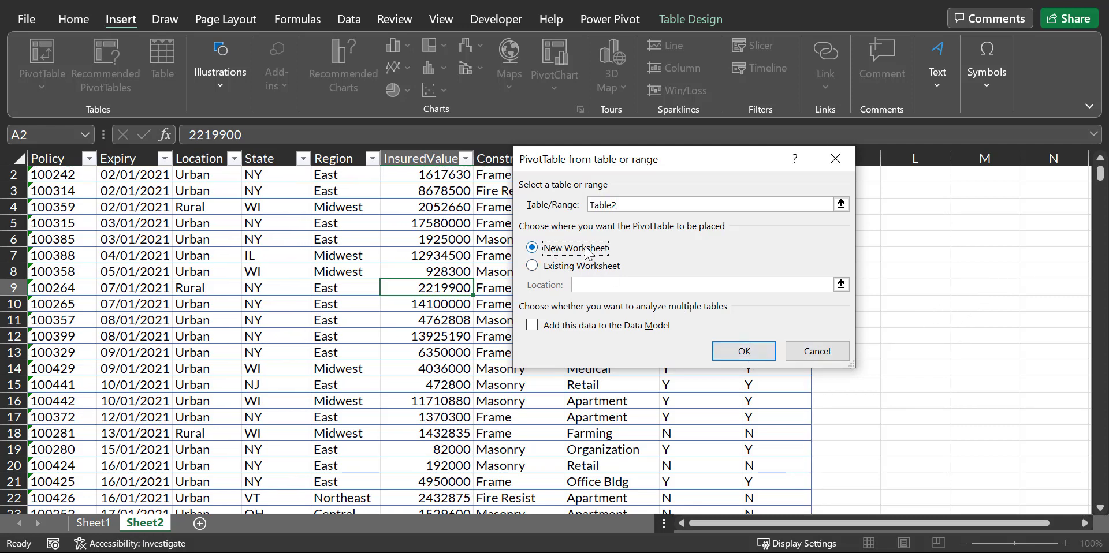
left_click(745, 350)
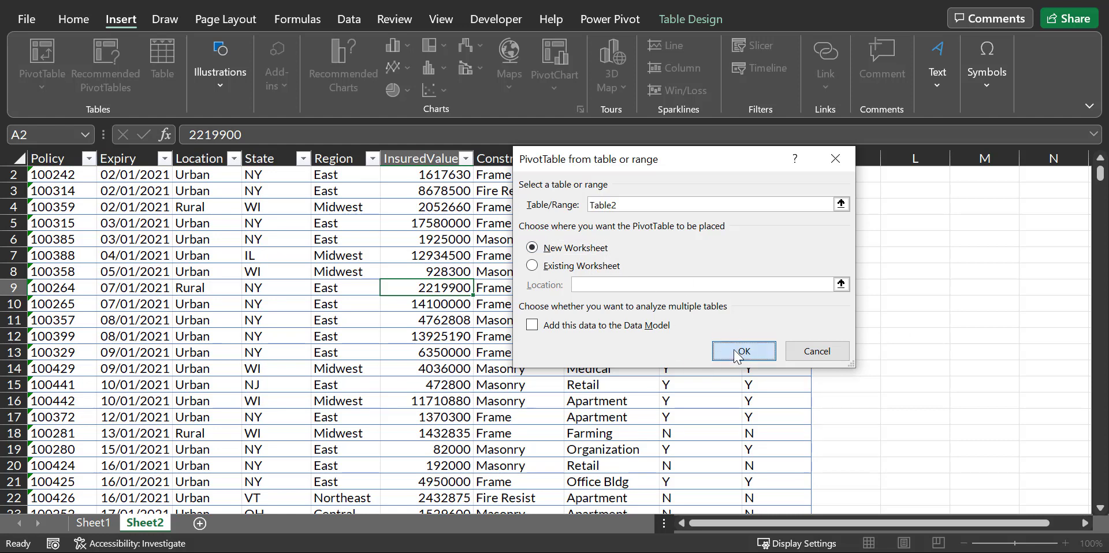
left_click(739, 354)
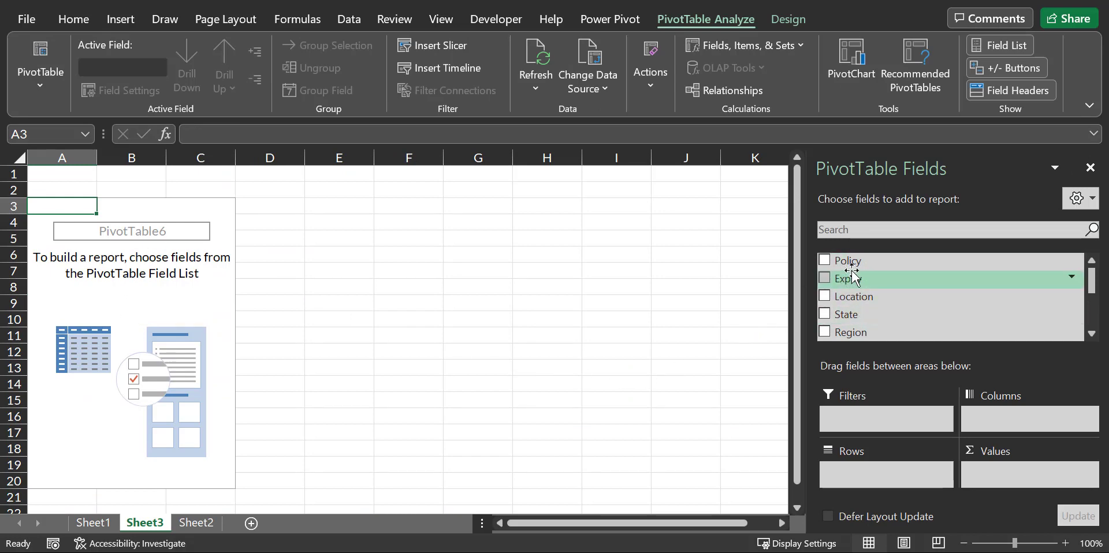
Compare the source table's headings on Sheet2 with the PivotTable field list, checking the Location, State and Region columns.
left_click(196, 523)
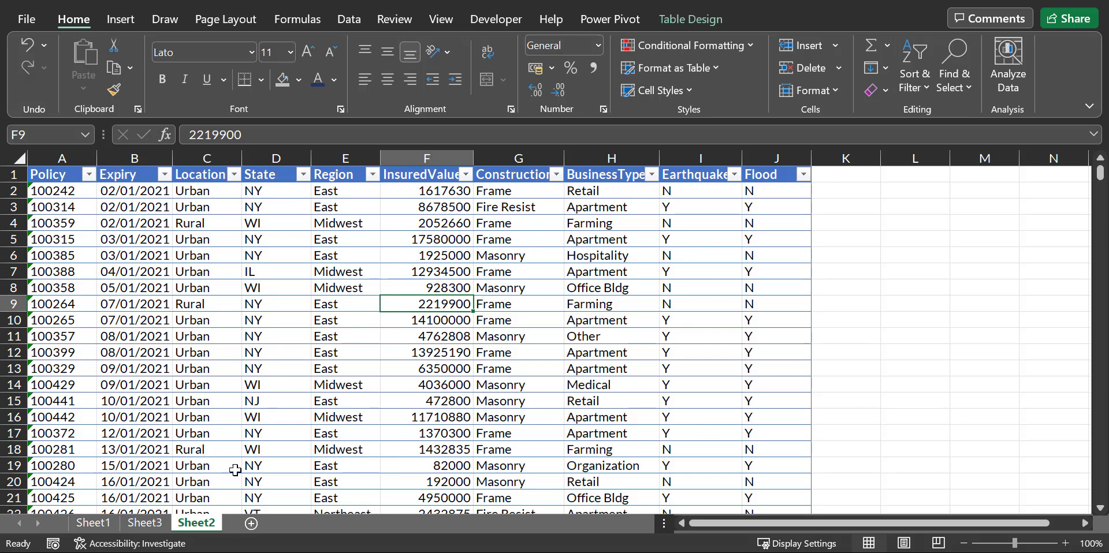
left_click(165, 524)
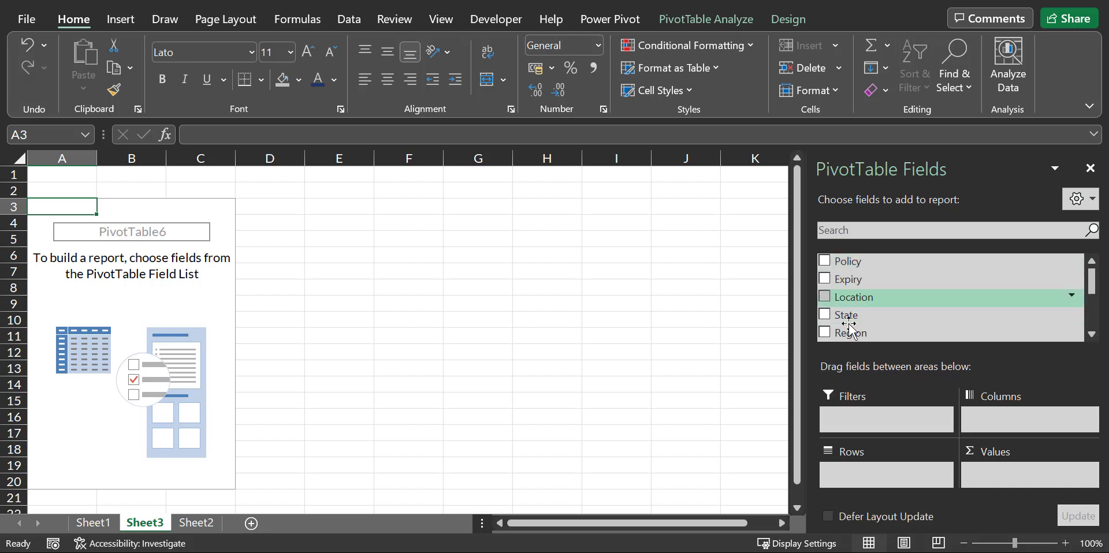
scroll(878, 300, "down", 5)
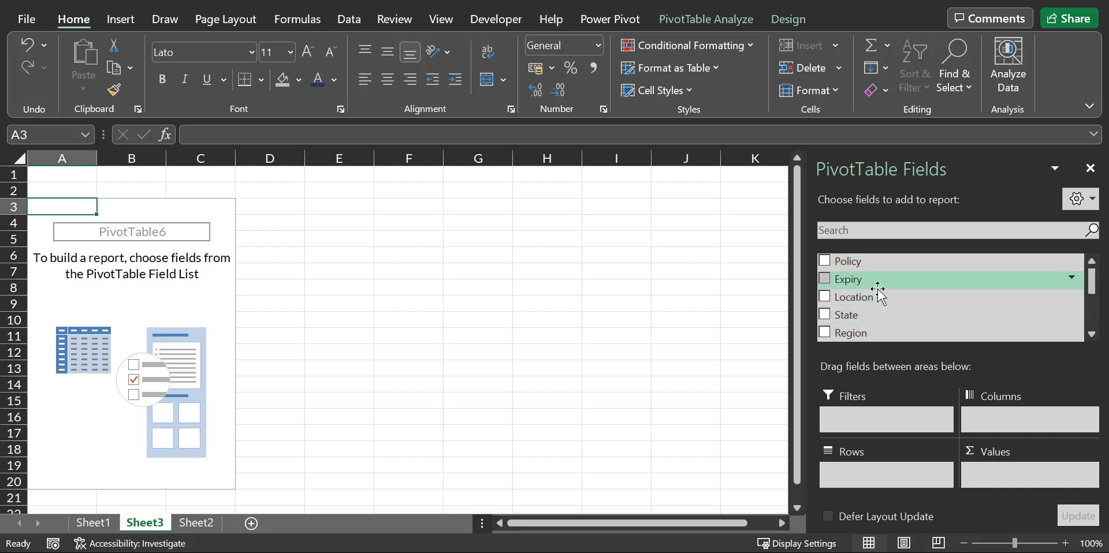
scroll(881, 307, "up", 5)
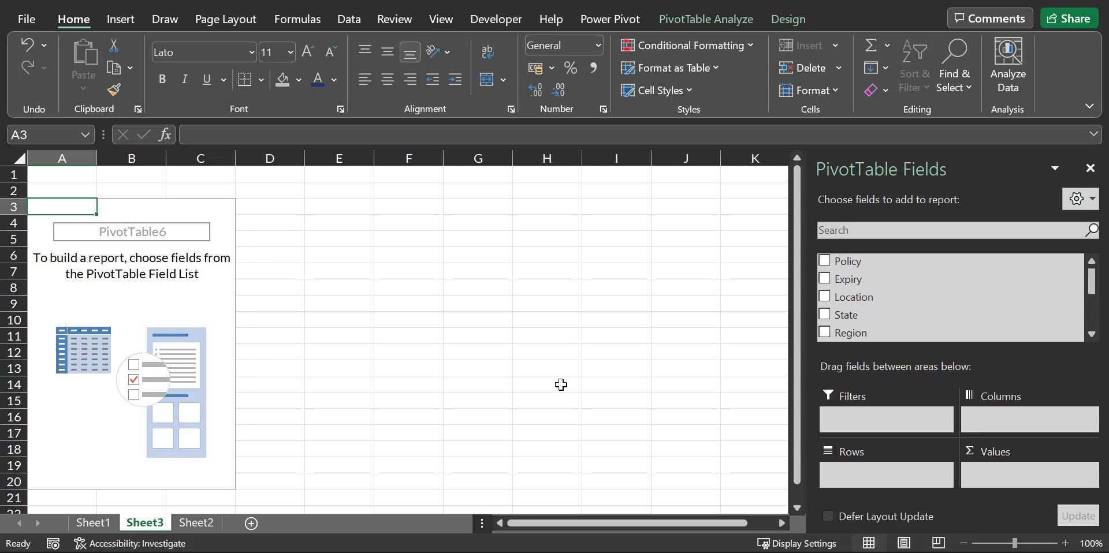
left_click(199, 522)
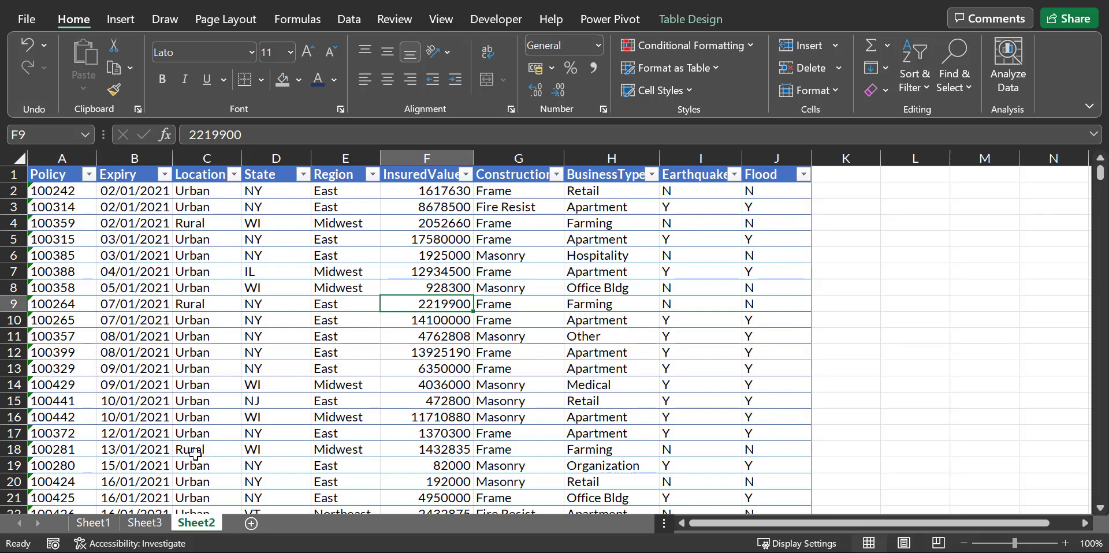
left_click(205, 157)
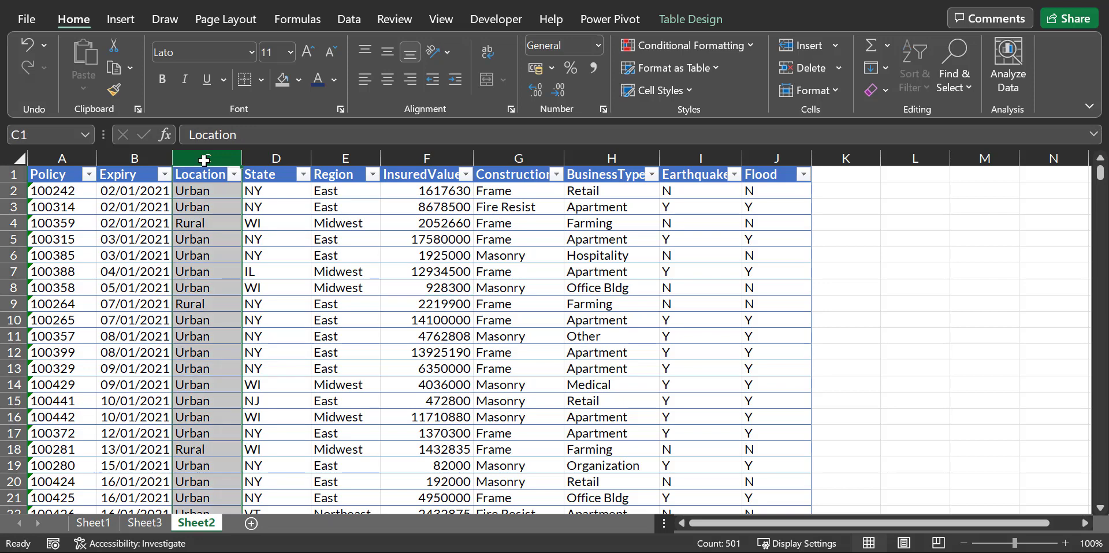
left_click(261, 156)
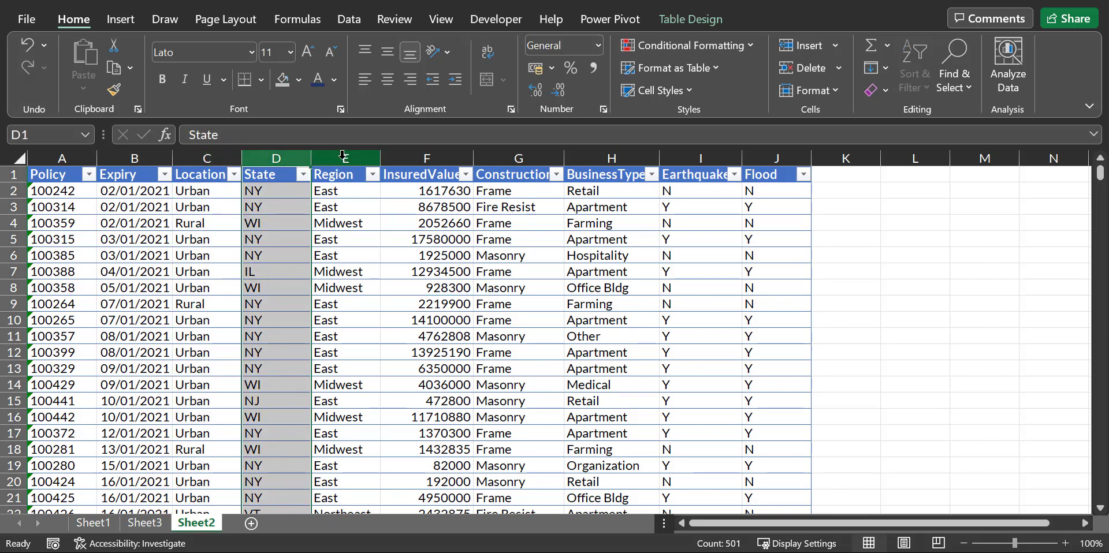
left_click(343, 156)
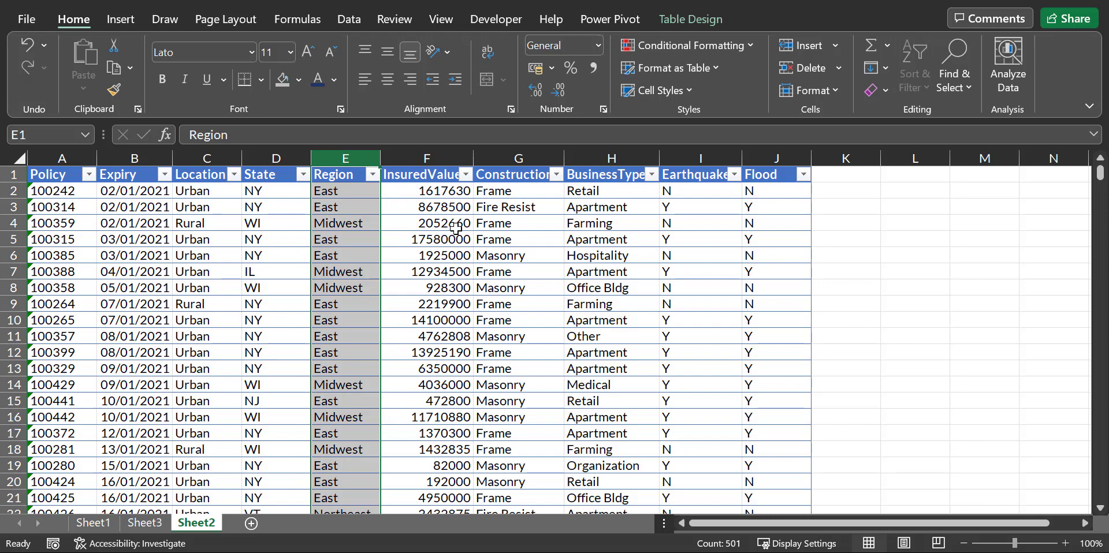
Apply the comma number style to all InsuredValue amounts on Sheet2 and widen that column slightly.
left_click(441, 165)
left_click(438, 199)
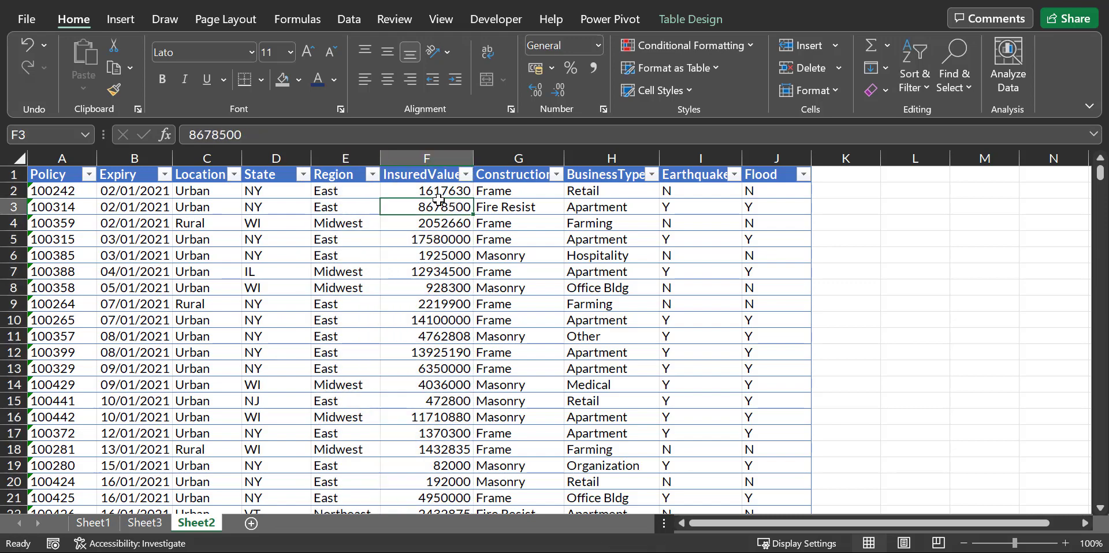
left_click(443, 186)
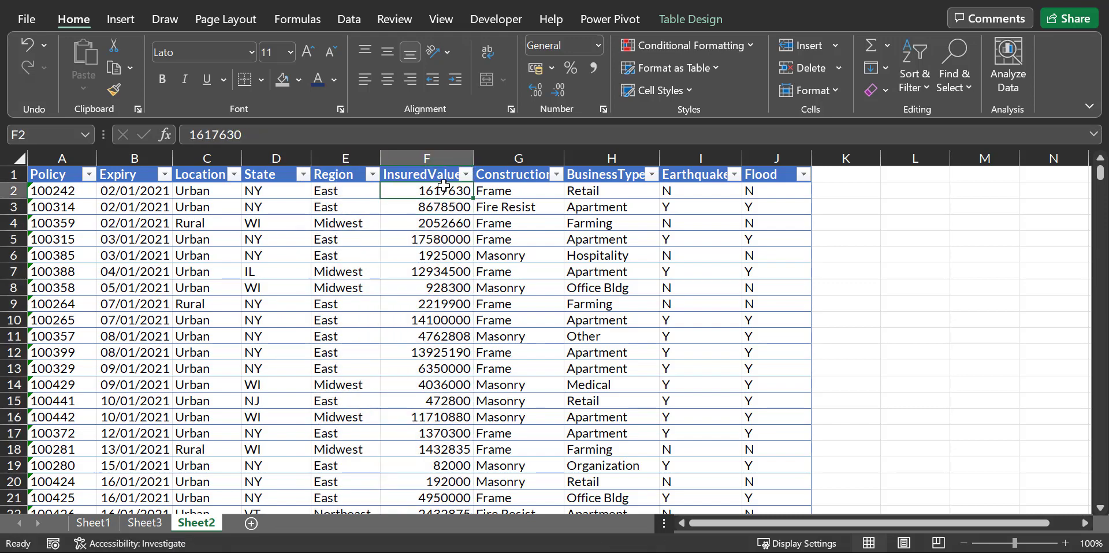
key("ctrl+shift+Down")
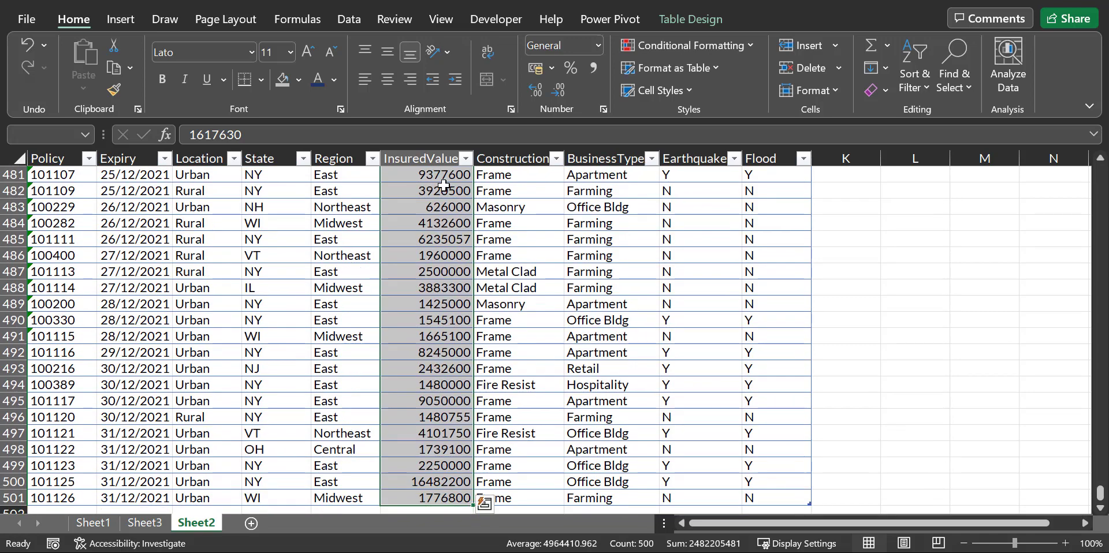
left_click(594, 67)
left_click_drag(474, 159, 482, 159)
Examine the Construction, BusinessType, Earthquake and Flood columns, and sample entries under Location, State, Region and Construction.
left_click(550, 157)
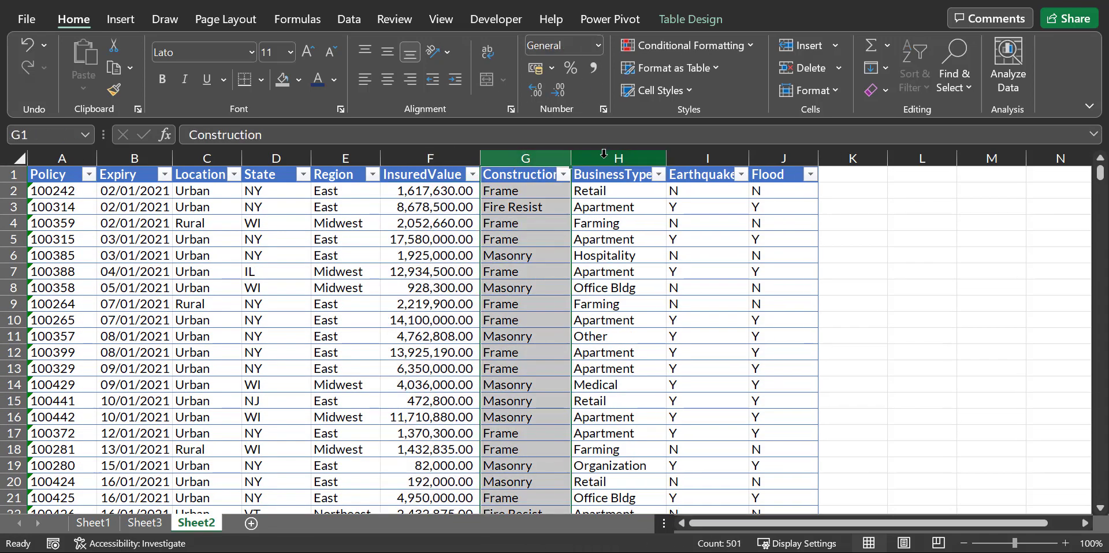
left_click(604, 155)
left_click(707, 153)
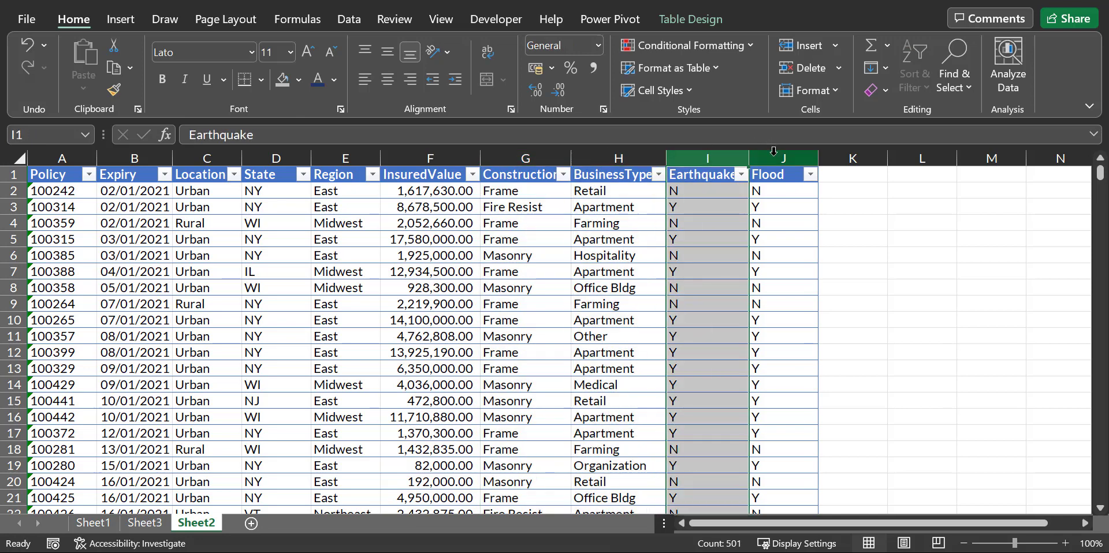
left_click(773, 152)
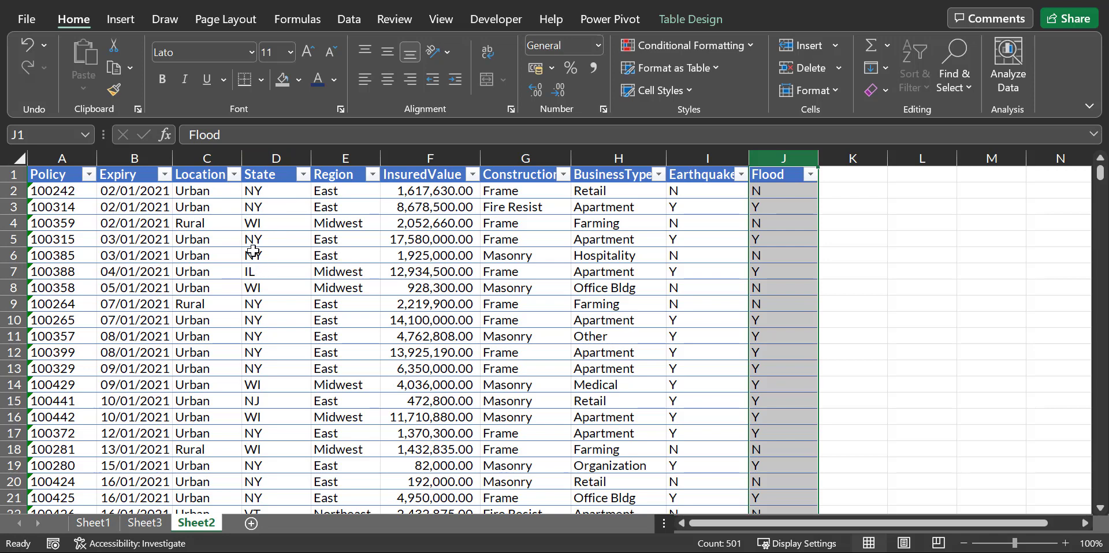
left_click(198, 191)
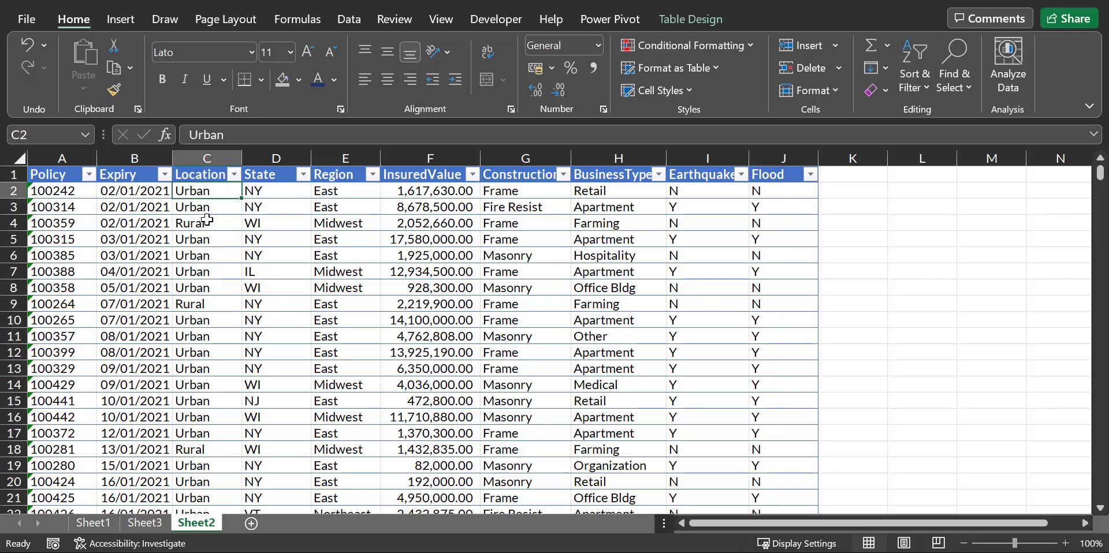
left_click(207, 226)
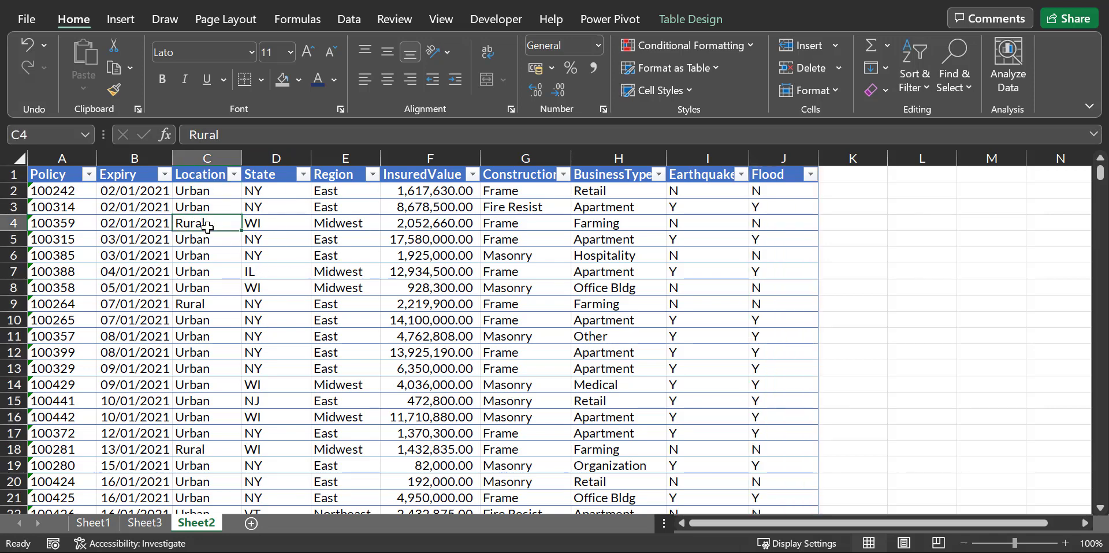
left_click(261, 191)
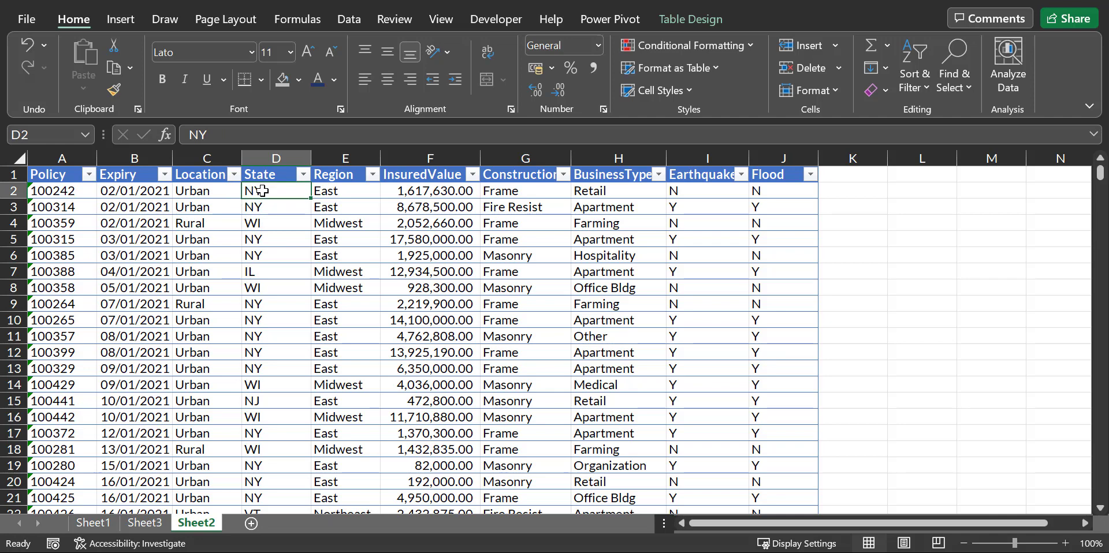
left_click(267, 226)
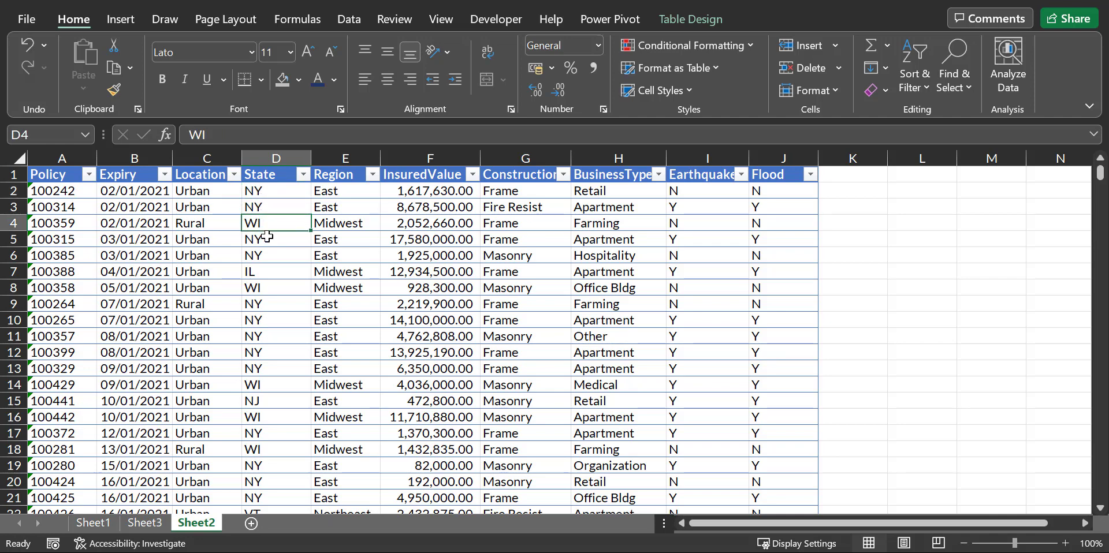
left_click(263, 273)
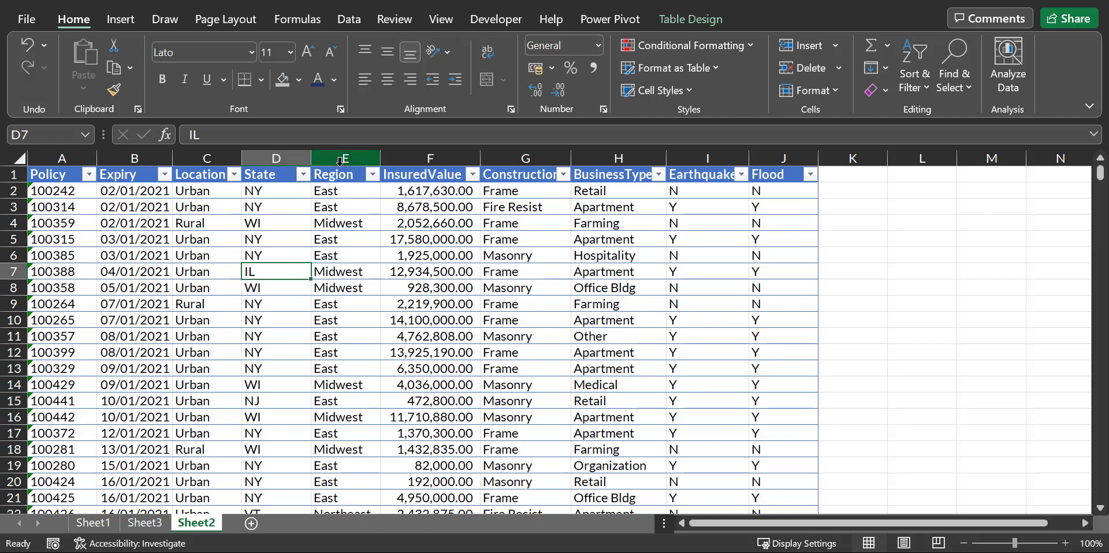
left_click(340, 192)
left_click(340, 223)
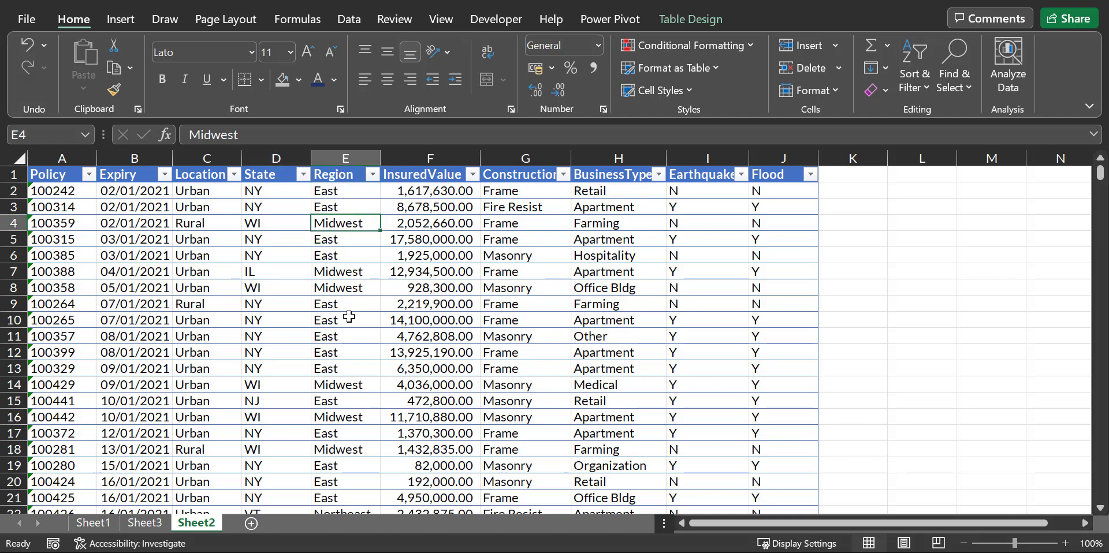
left_click(512, 190)
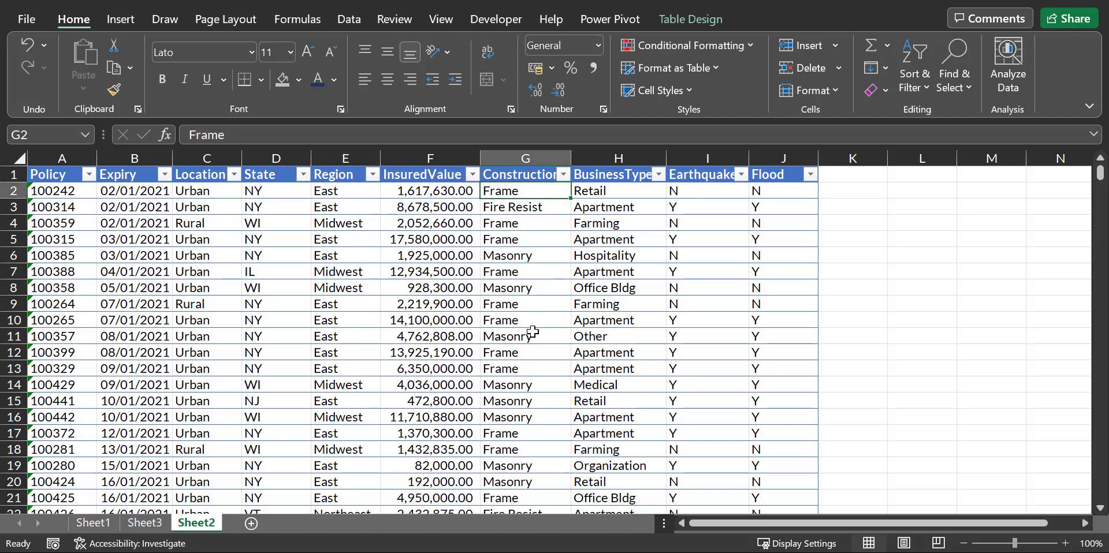
Check the Location categories in the source table, and add the Location field to the Rows area of the PivotTable on Sheet3.
left_click(147, 523)
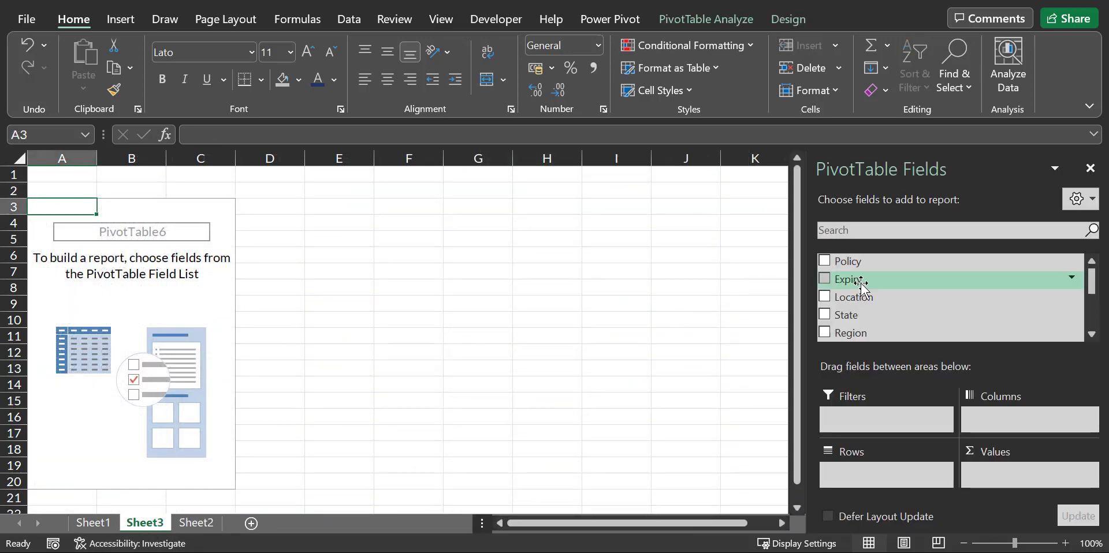
left_click(206, 522)
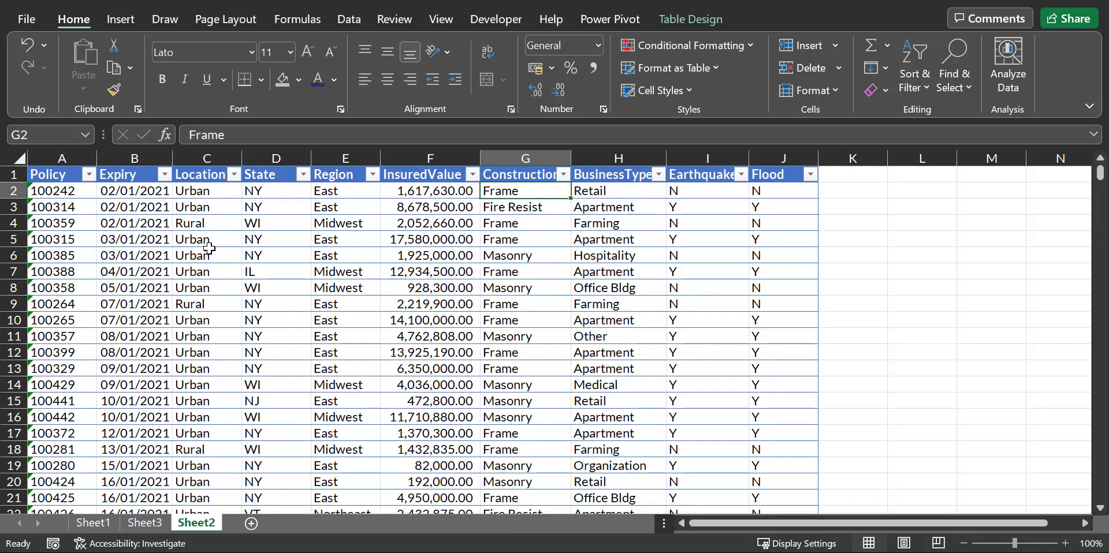
left_click(205, 275)
left_click(207, 197)
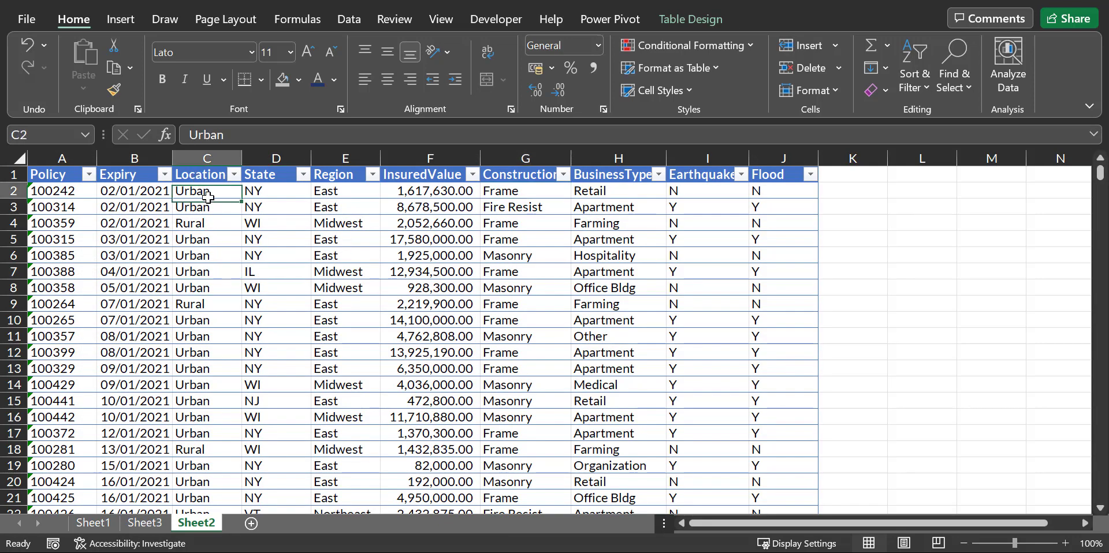
left_click(206, 224)
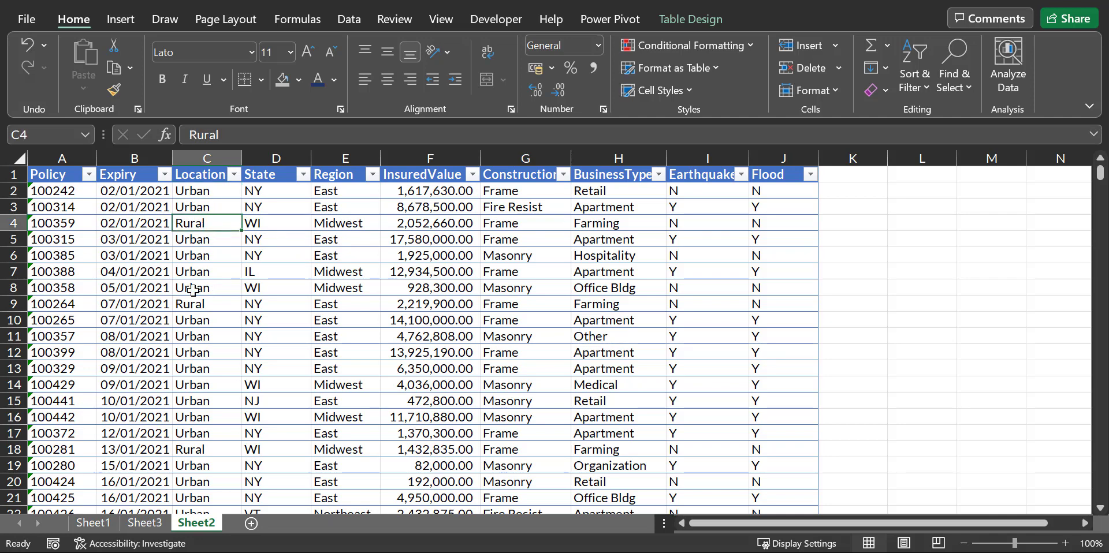
left_click(155, 525)
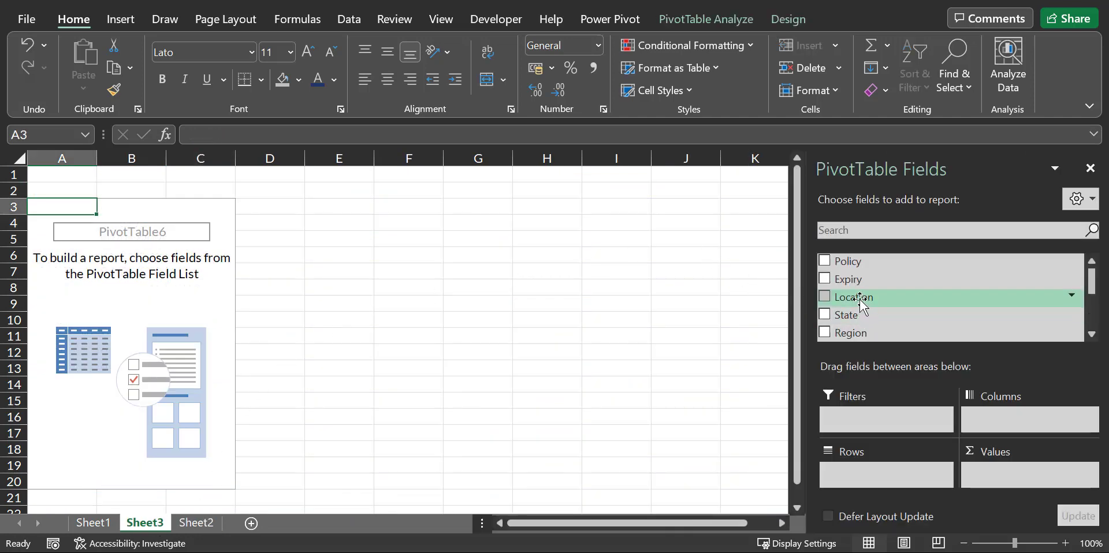
left_click_drag(861, 302, 904, 484)
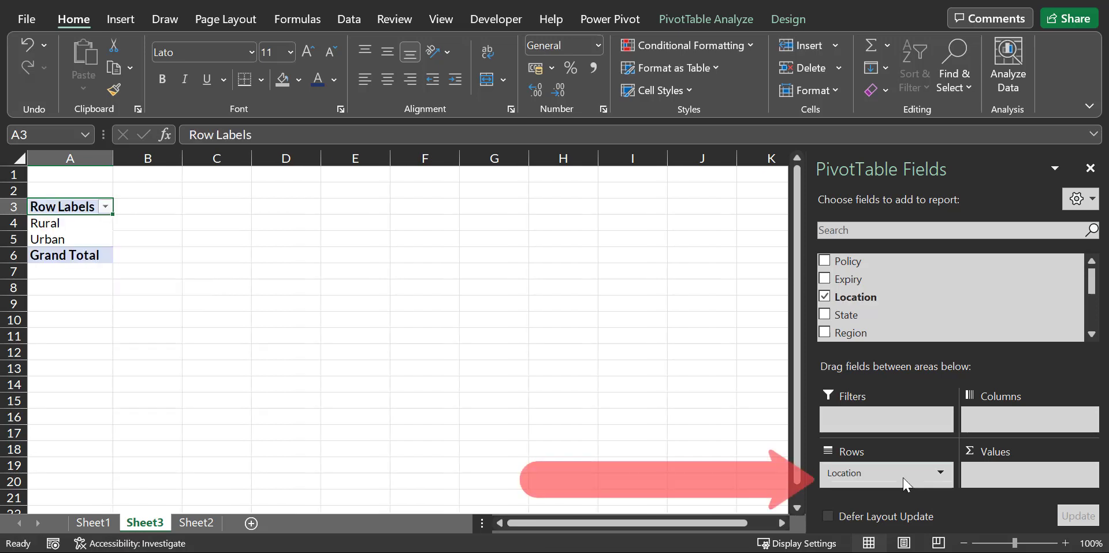
left_click(23, 223)
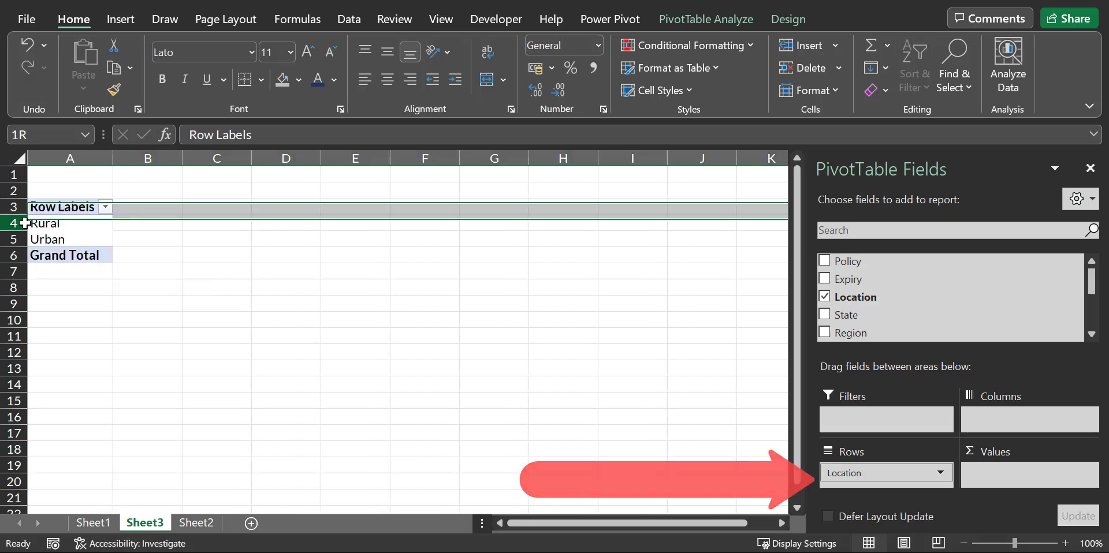
Try the Location field in the PivotTable's Columns area, inspect the resulting headings, and return it to the Rows area.
left_click(21, 239)
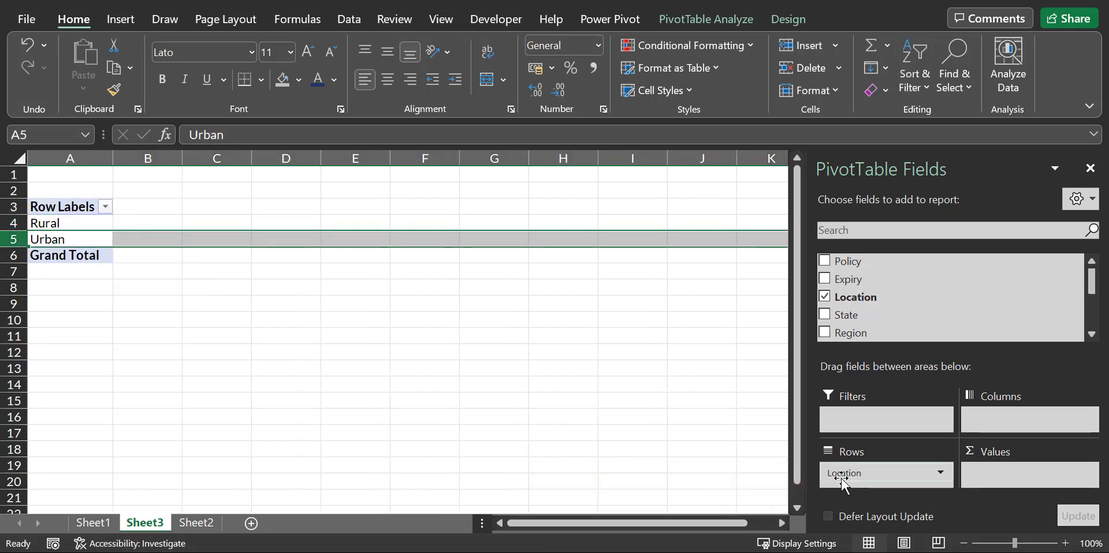
left_click_drag(837, 473, 999, 426)
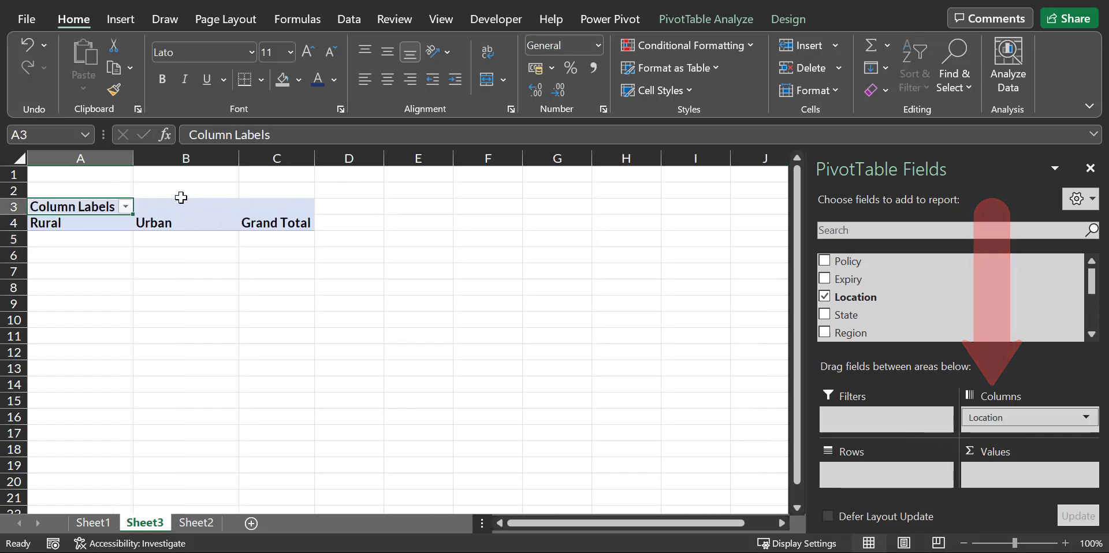
left_click_drag(182, 205, 258, 202)
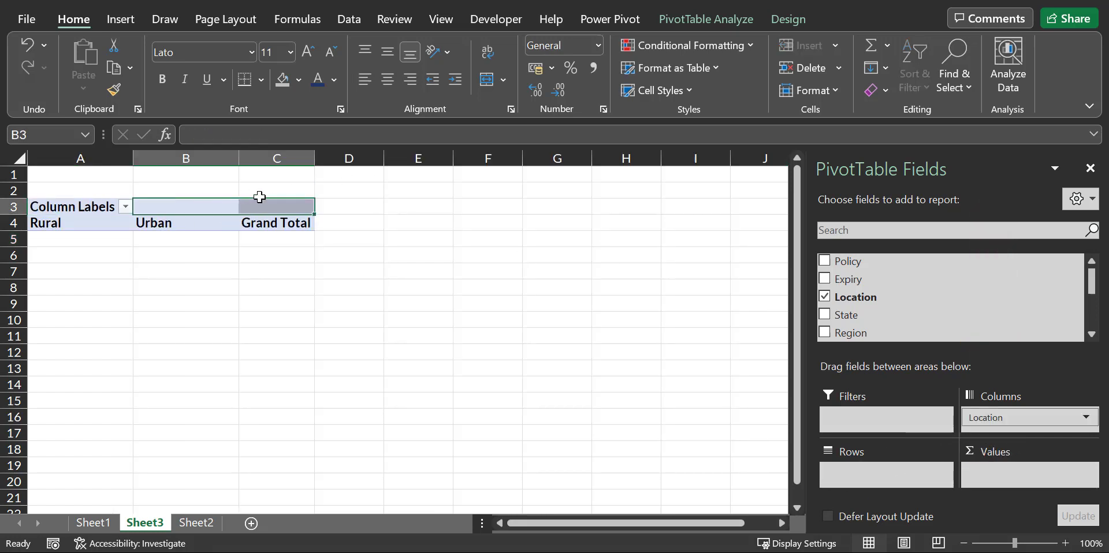
left_click(218, 222)
left_click(265, 221)
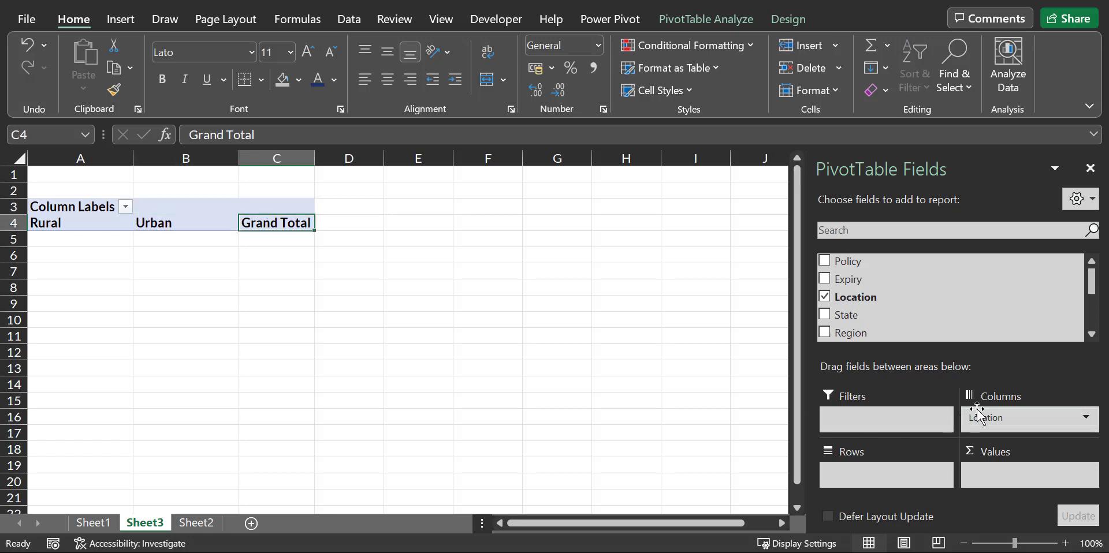
left_click_drag(977, 416, 890, 477)
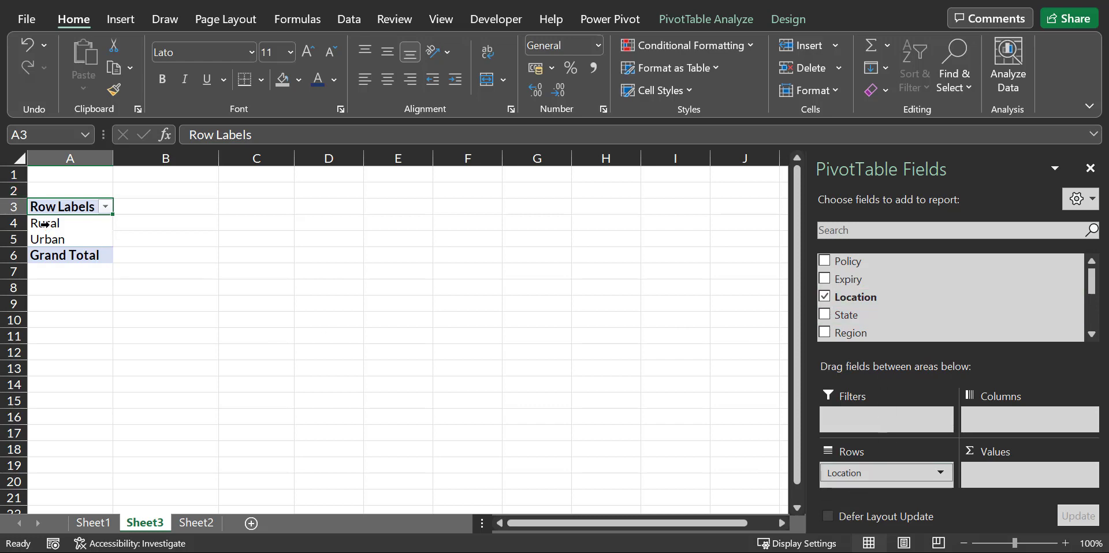
Check the Location column on Sheet2 and add Location to the Values area of the Sheet3 PivotTable as a count.
left_click(196, 523)
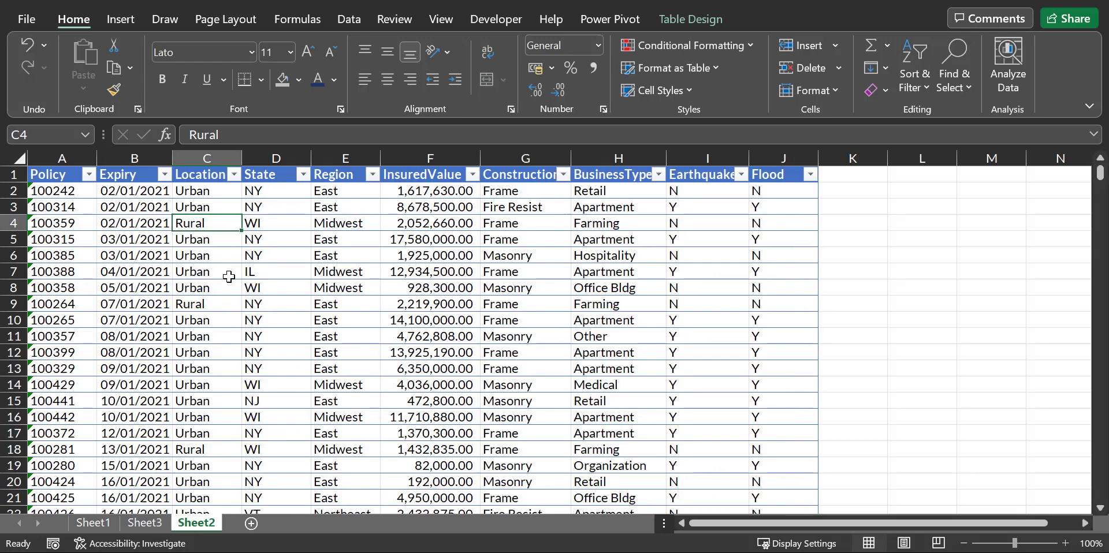
left_click(144, 522)
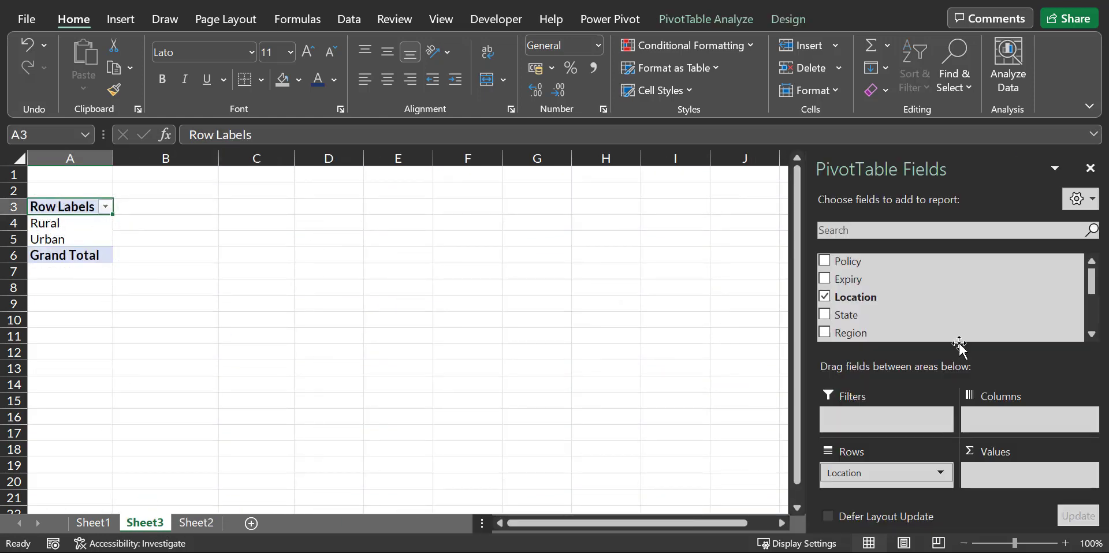
left_click_drag(861, 301, 1005, 473)
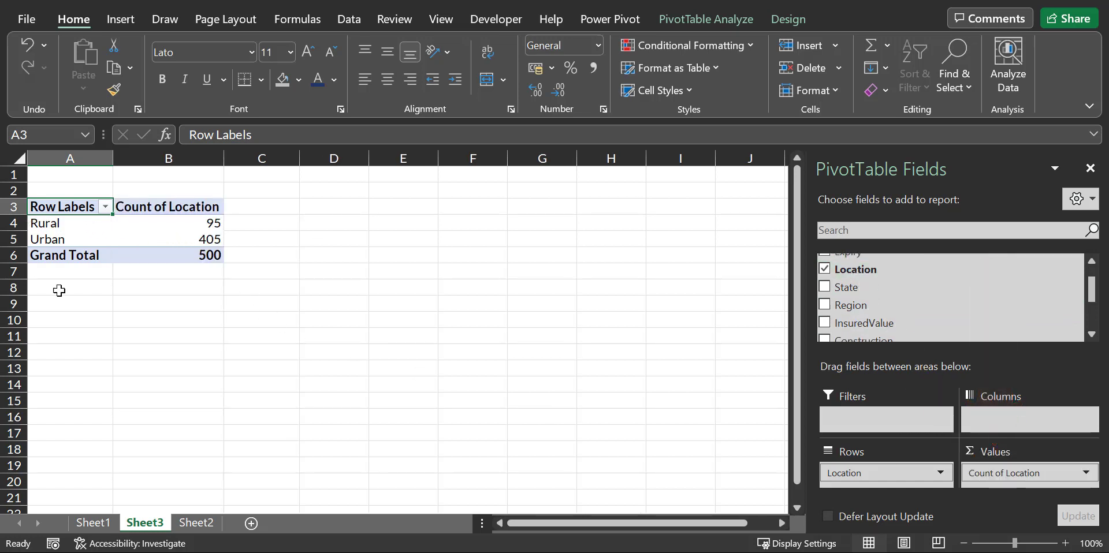
Compare the count of the Location column on Sheet2 with the PivotTable's grand total, and examine the Rural and Urban counts.
left_click(196, 523)
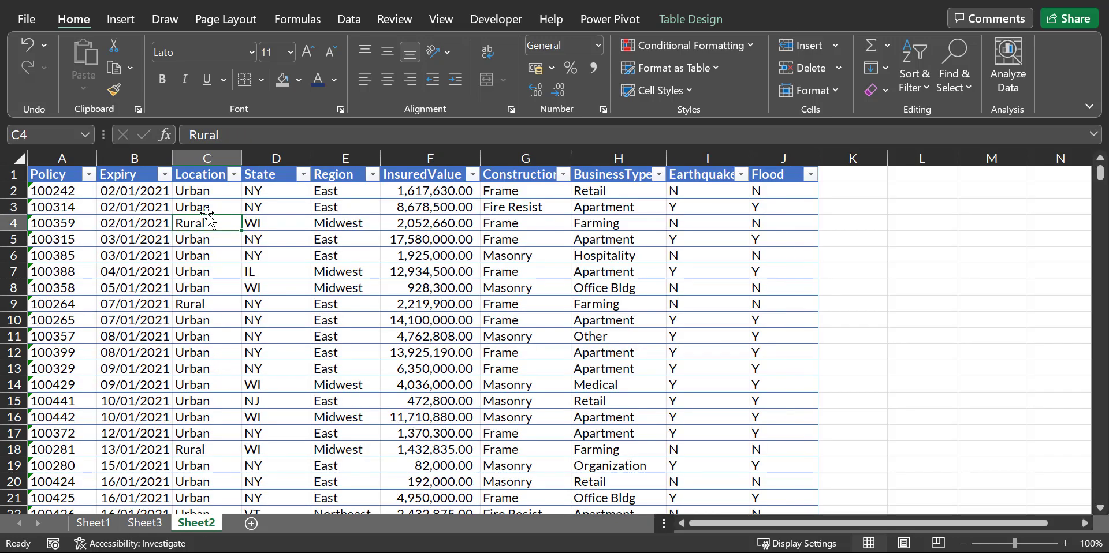
left_click(216, 158)
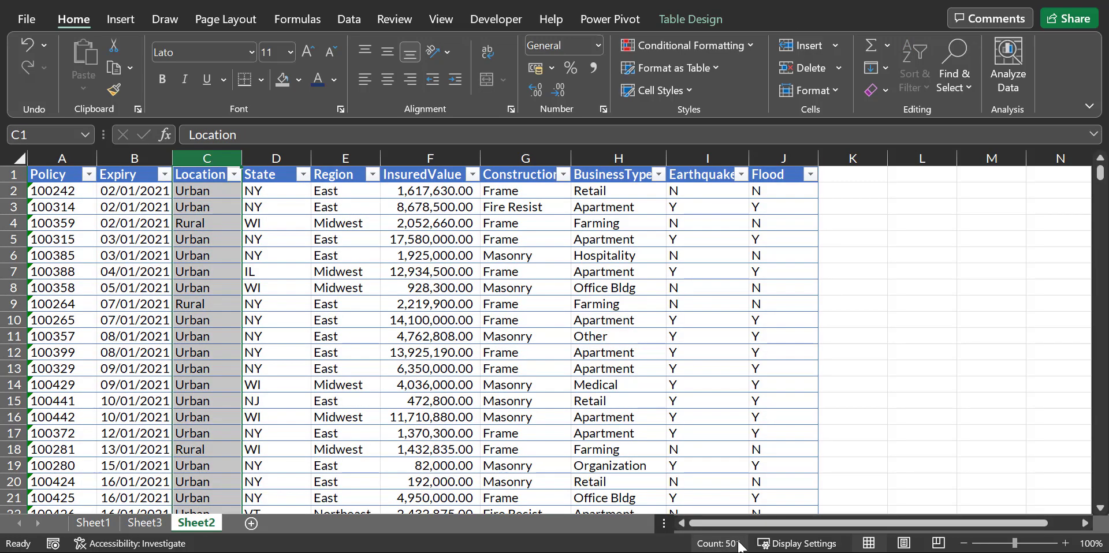
left_click(144, 523)
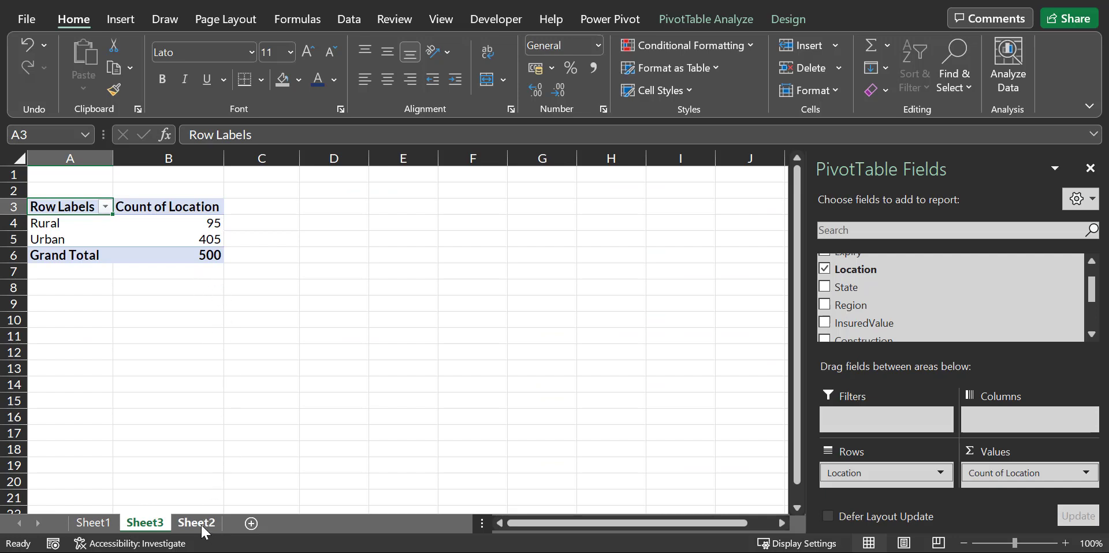
left_click(198, 256)
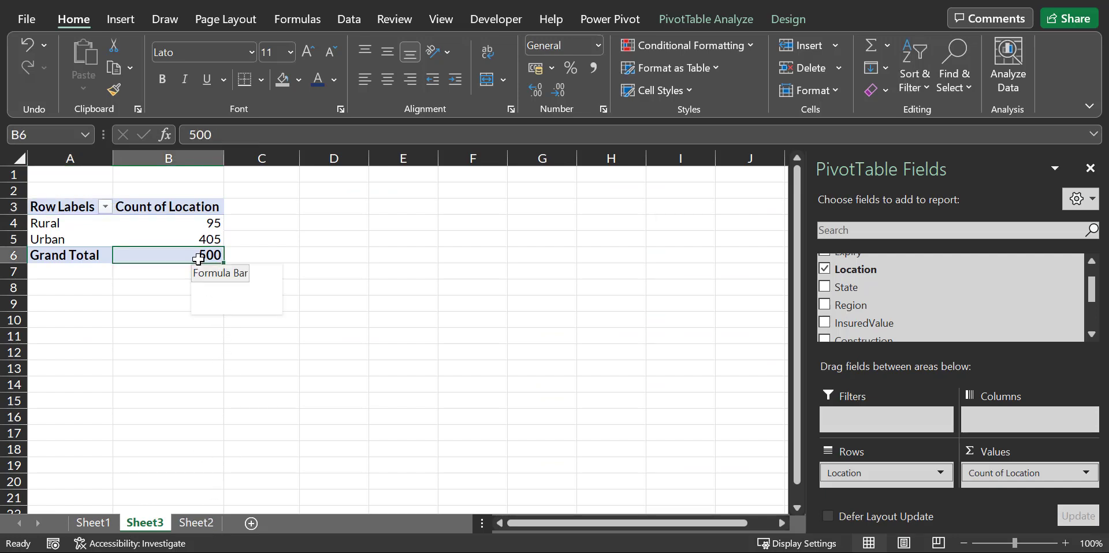
left_click(210, 226)
left_click(73, 227)
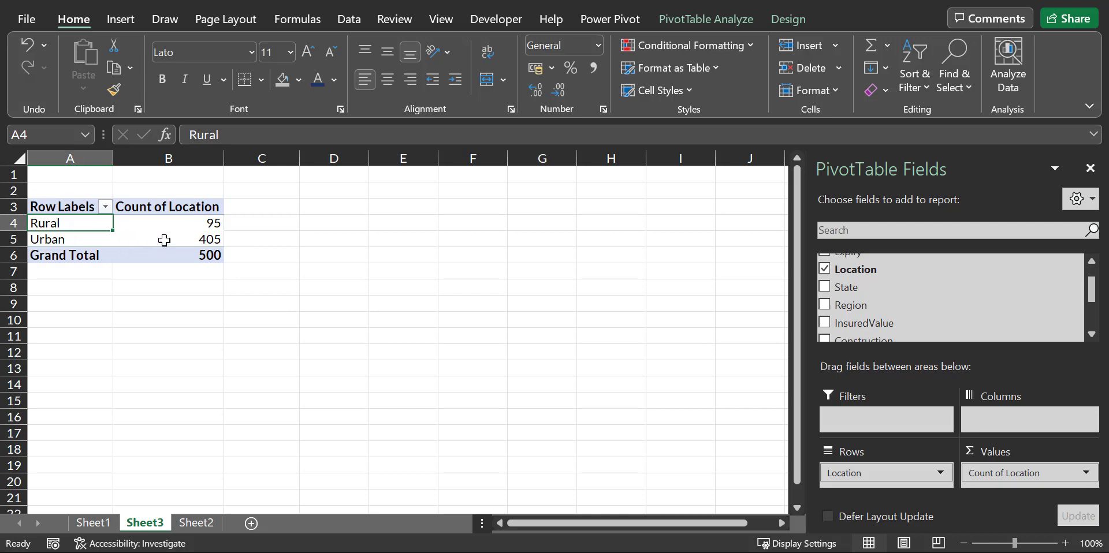
left_click(203, 238)
left_click(74, 239)
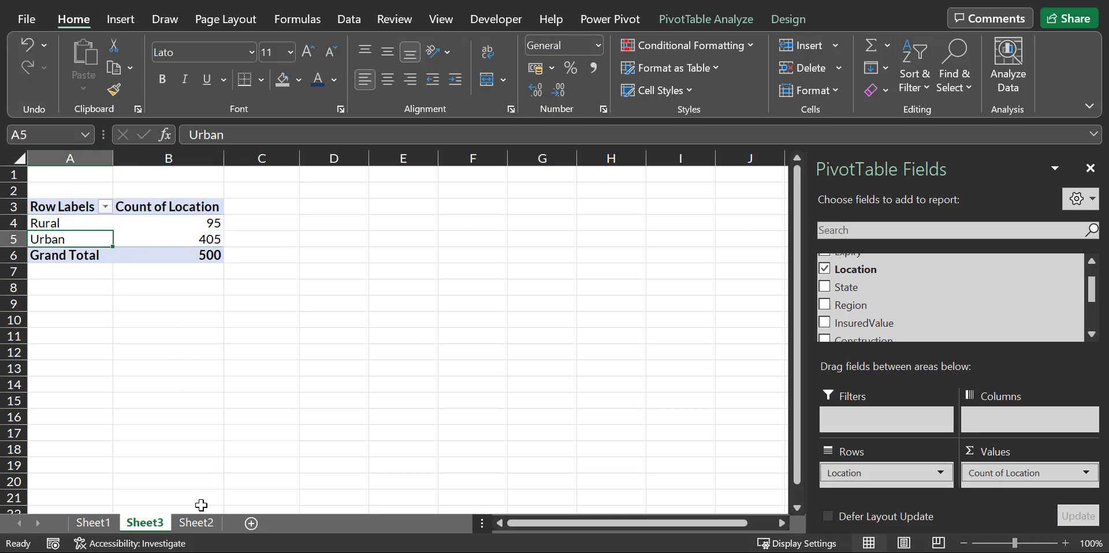
Insert another PivotTable from Table2 on Sheet2, placing it on a new worksheet.
left_click(196, 523)
left_click(276, 208)
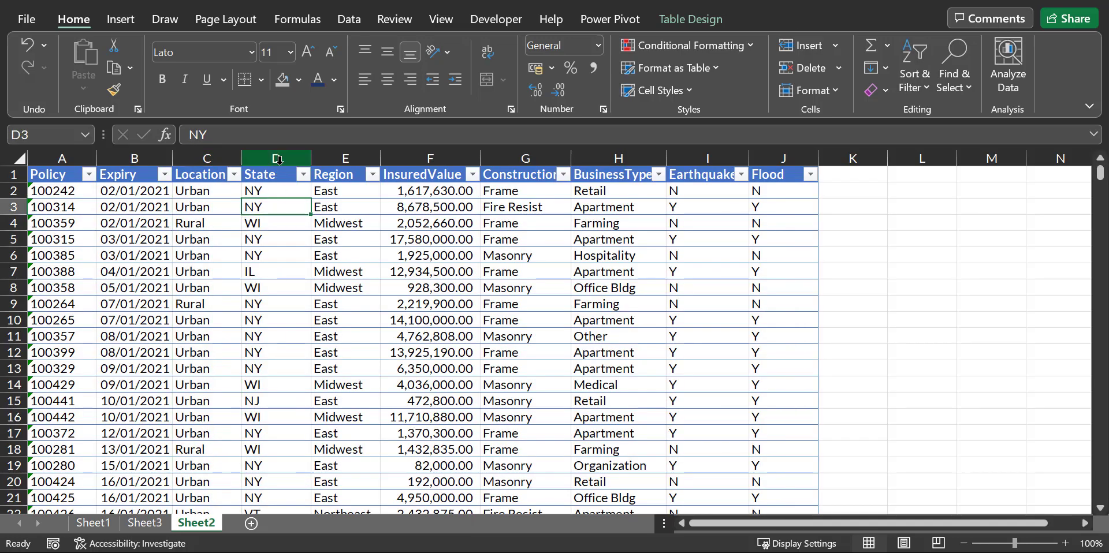
left_click(278, 160)
left_click(216, 321)
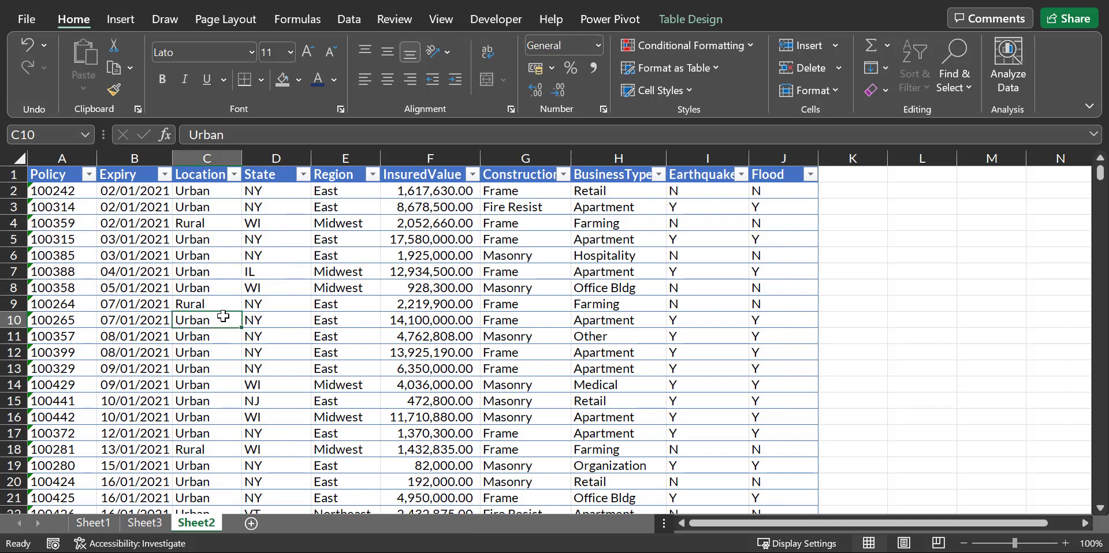
left_click(113, 19)
left_click(46, 50)
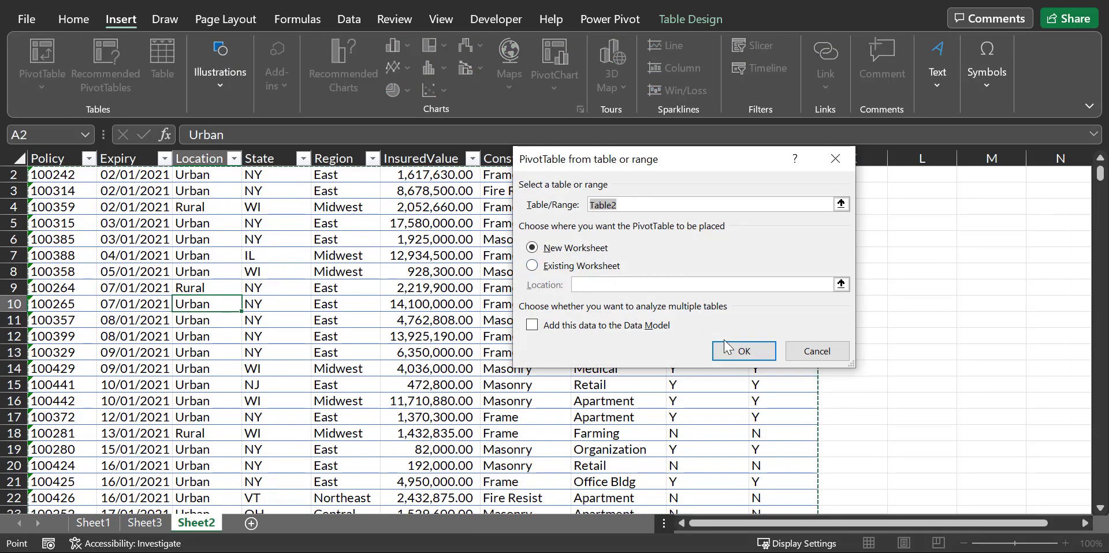
left_click(735, 356)
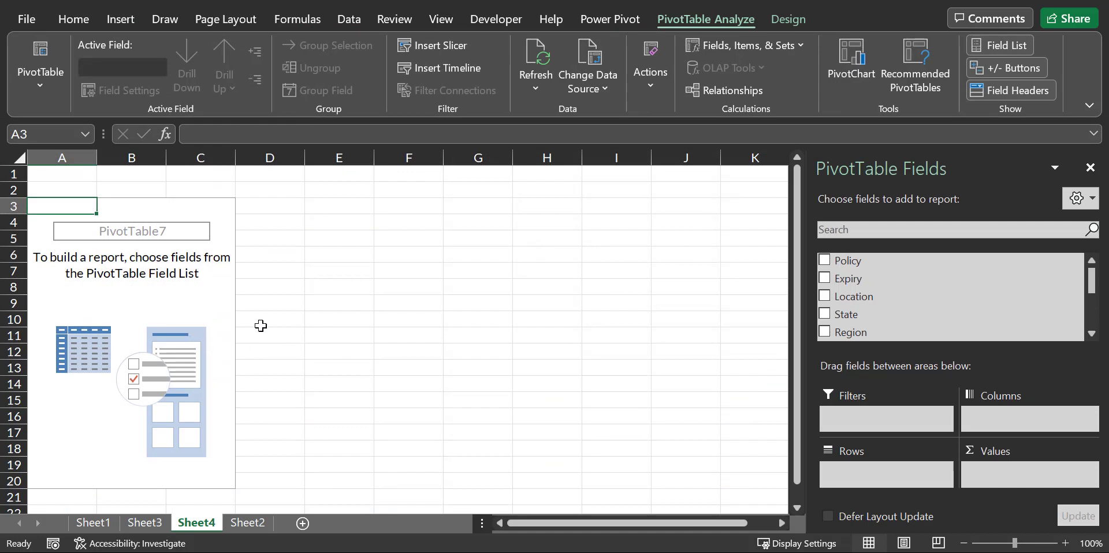
Add State to the new PivotTable's Rows area and also to its Values area as a count.
left_click_drag(839, 316, 868, 475)
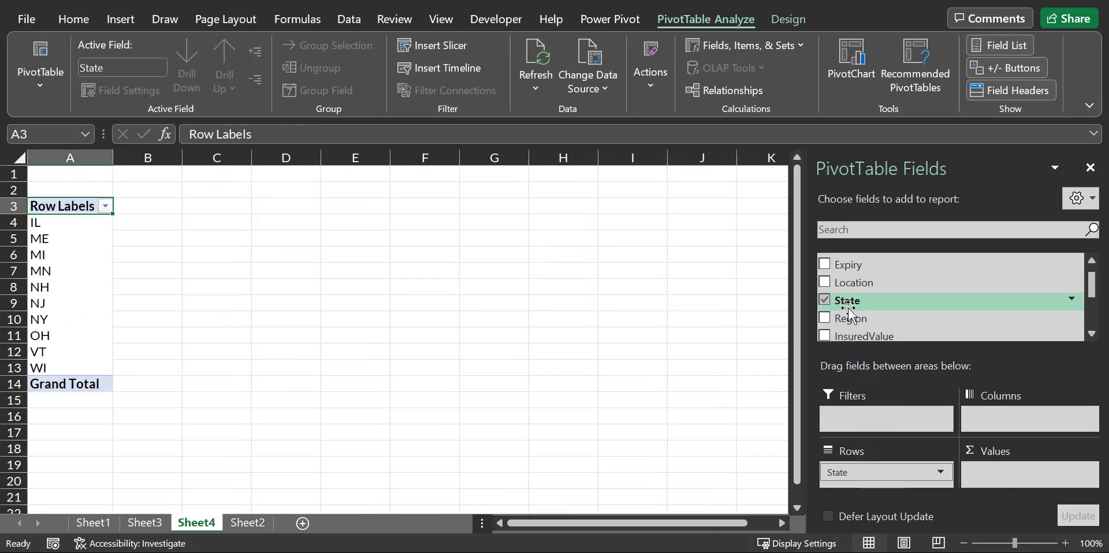
left_click_drag(846, 287, 1002, 485)
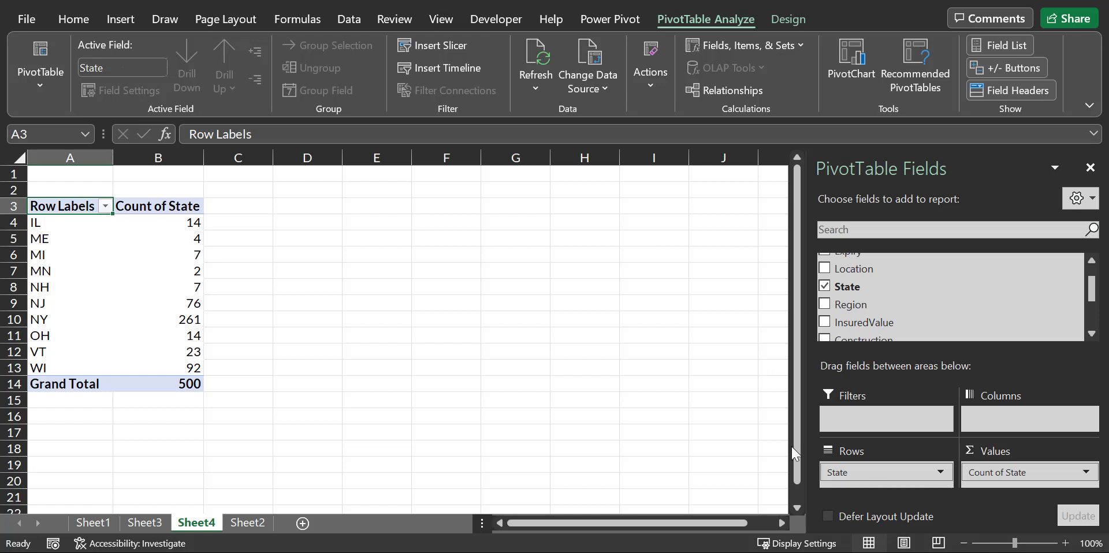
mouse_move(155, 270)
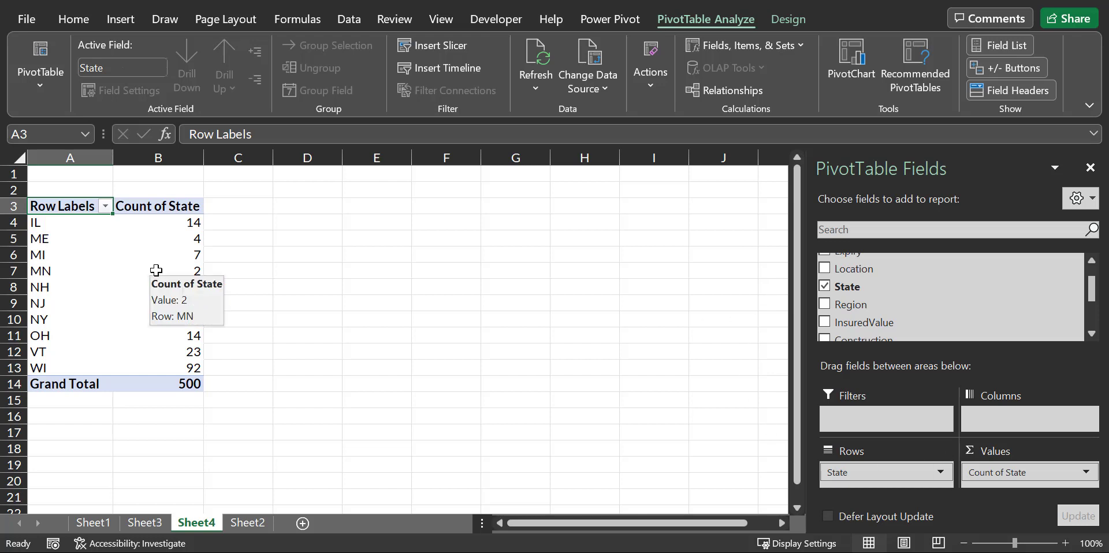